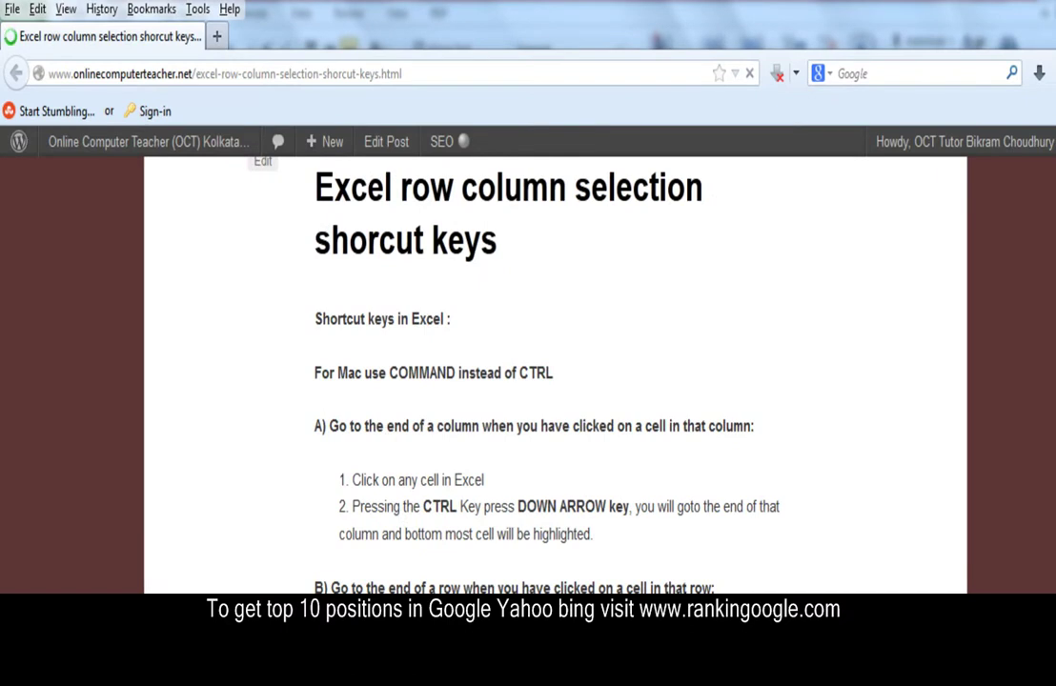
Scroll the shortcut article down to its first shortcut section.
{"action": "scroll", "coordinate": [555, 381], "scroll_direction": "down", "scroll_amount": 3}
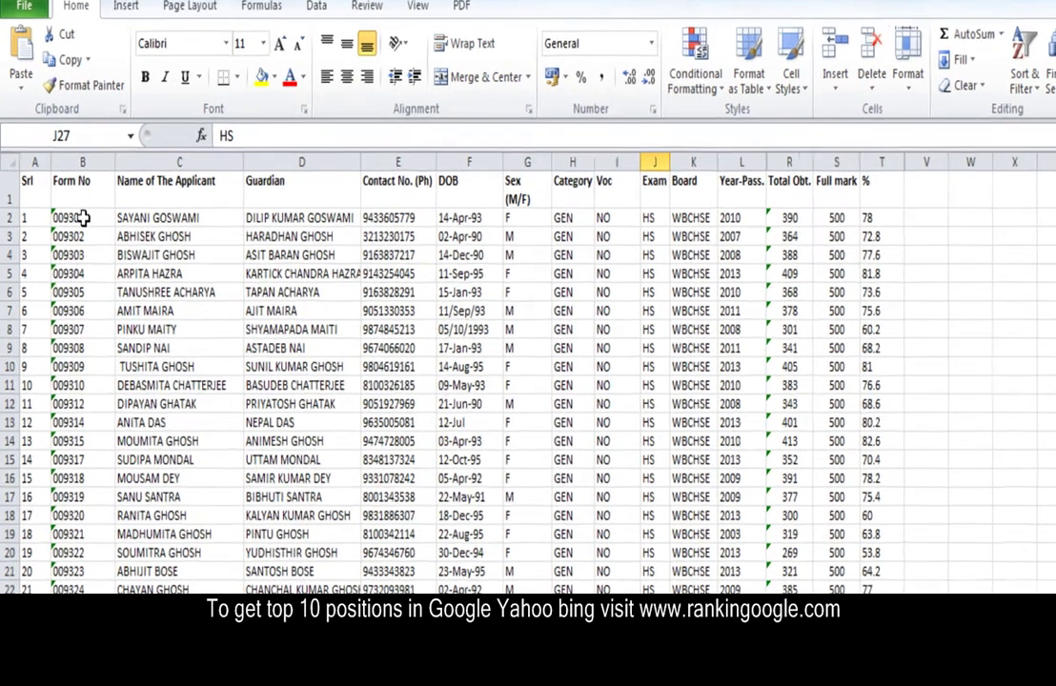
From B2, jump to T2, the last filled cell of row 2, and back to B2.
{"action": "left_click", "coordinate": [80, 211]}
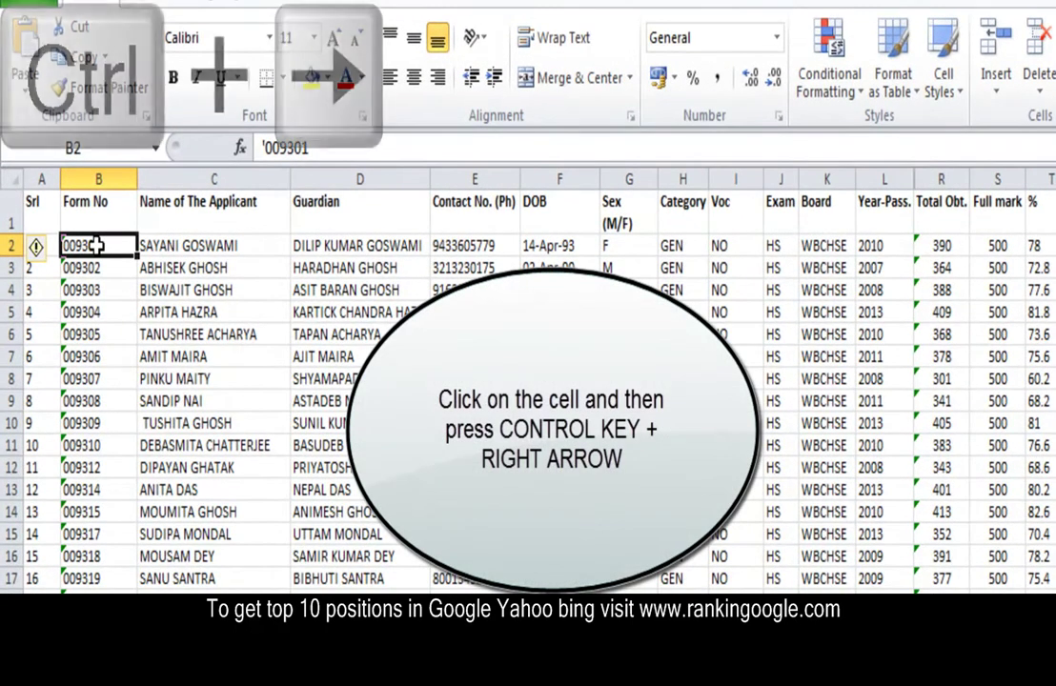
{"action": "key", "text": "ctrl+Right"}
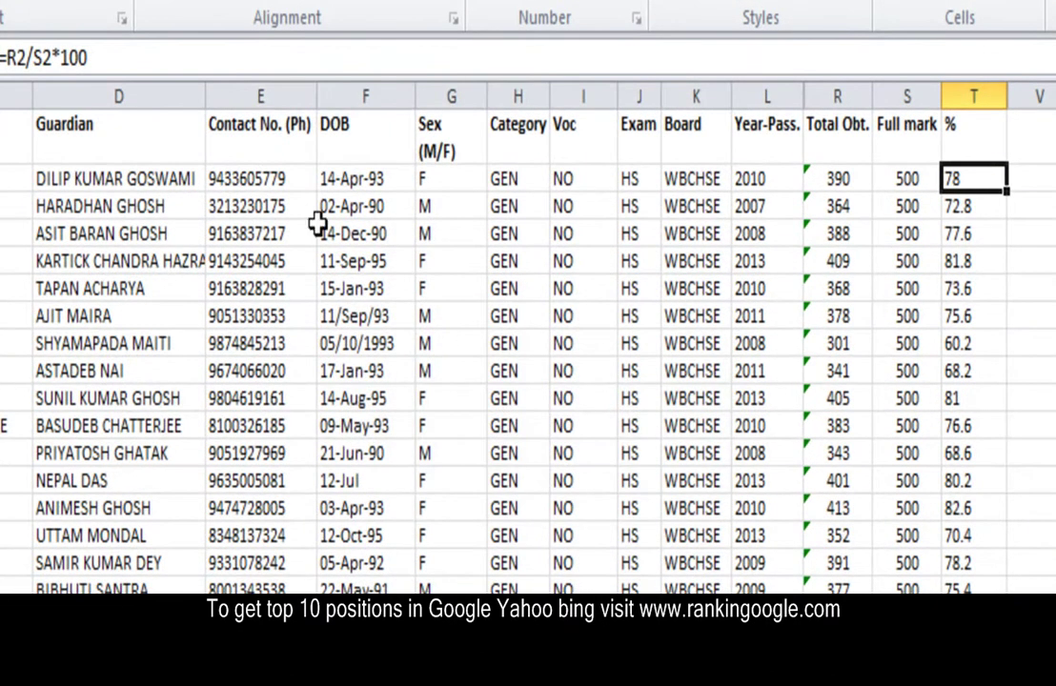
{"action": "key", "text": "ctrl+Left"}
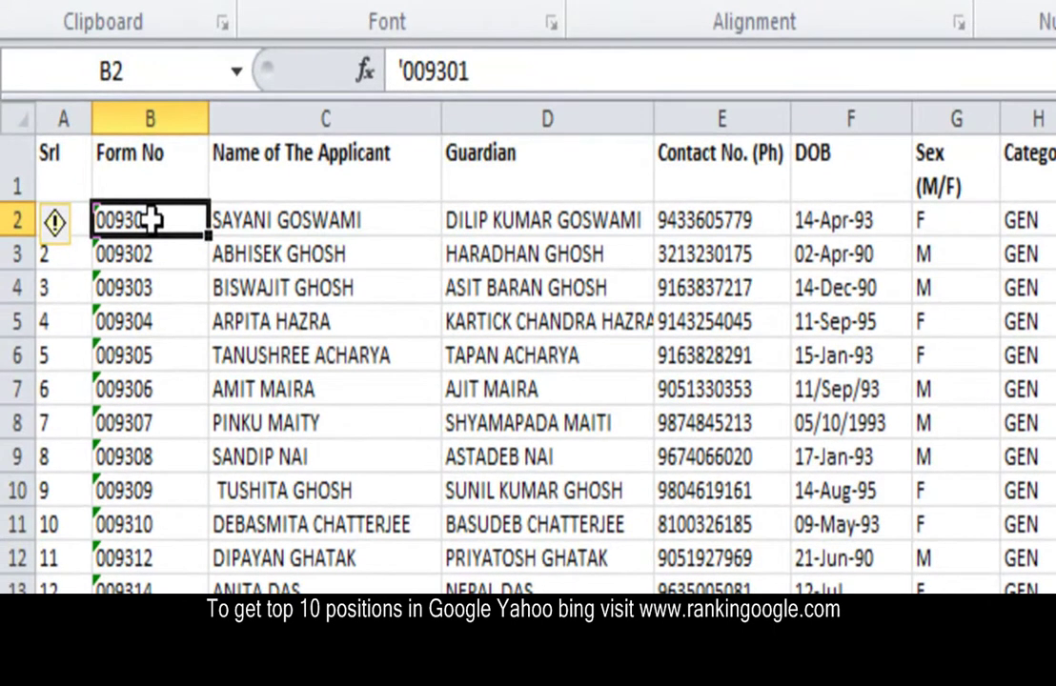
Jump from the first applicant name in C2 down to the last one in C728.
{"action": "left_click", "coordinate": [280, 219]}
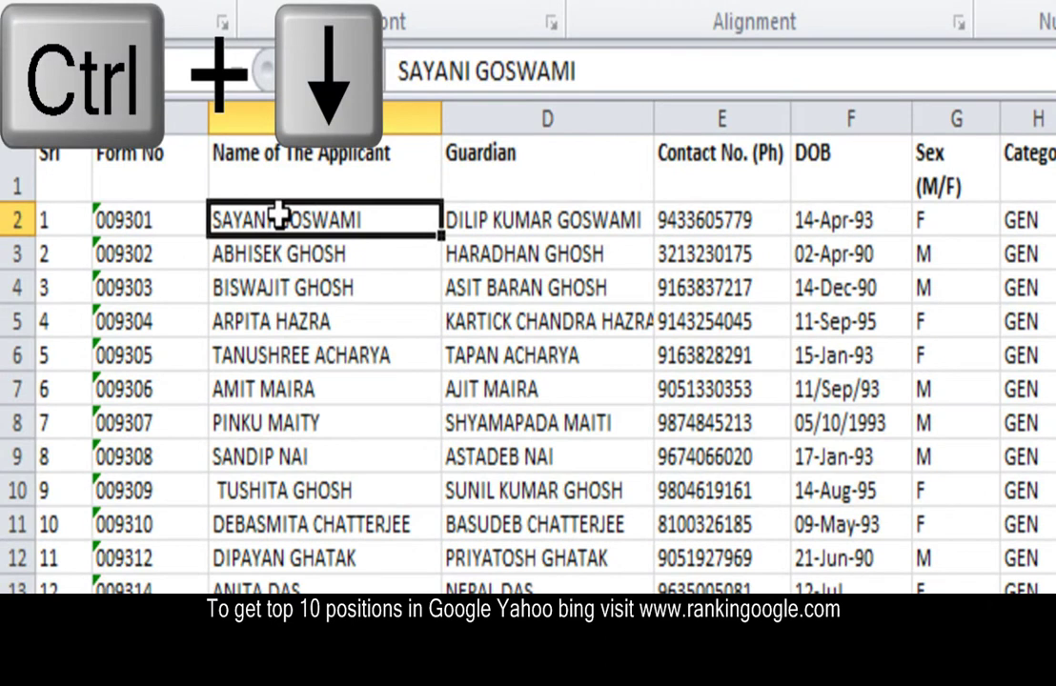
{"action": "key", "text": "ctrl+Down"}
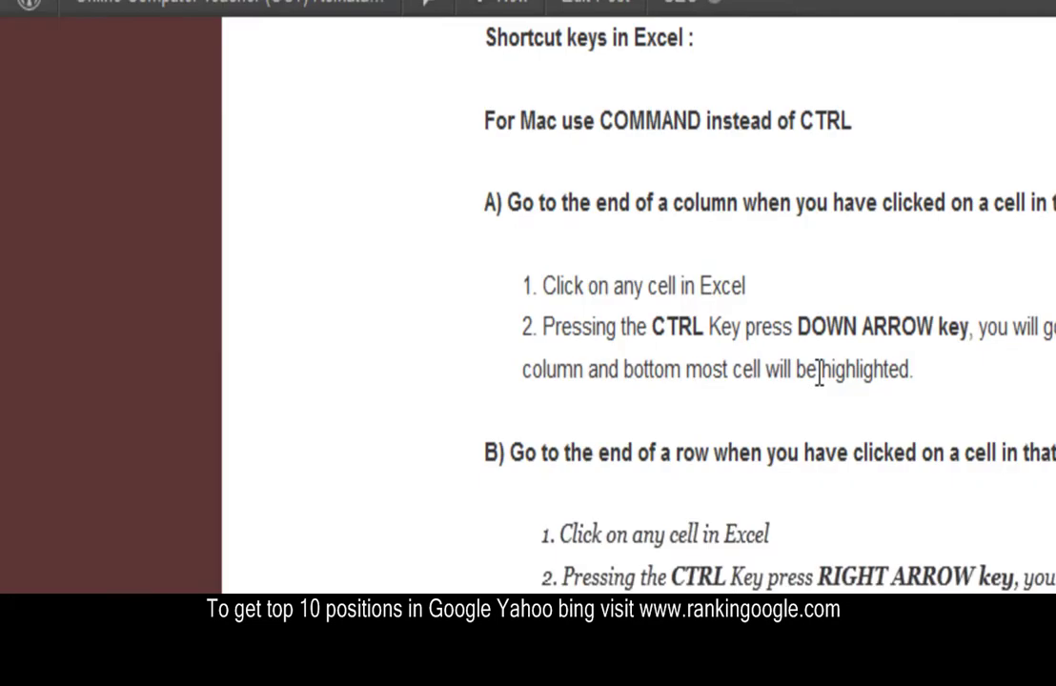
{"action": "scroll", "coordinate": [901, 566], "scroll_direction": "down", "scroll_amount": 5}
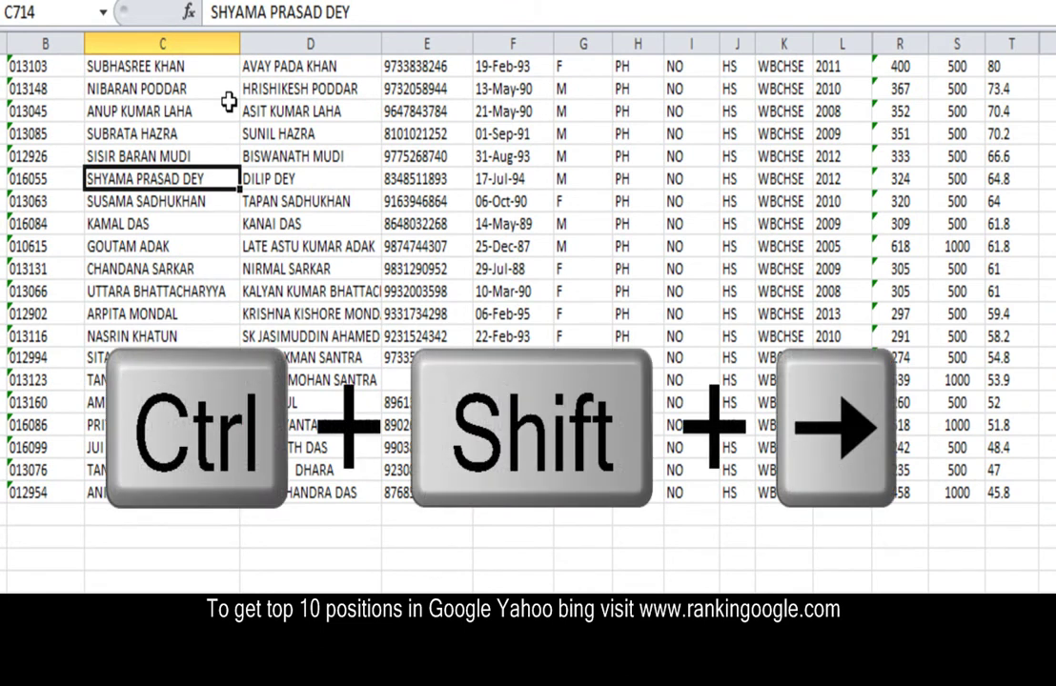
Select row 714 from C714 across to the % column, then read the article's next tip.
{"action": "key", "text": "ctrl+shift+Right"}
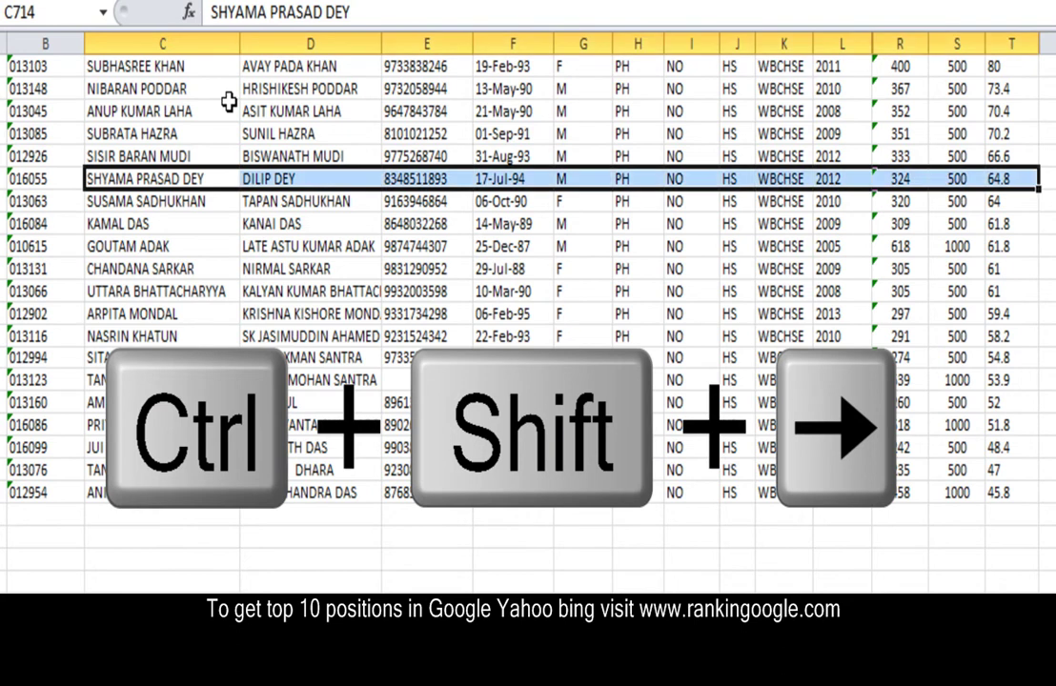
{"action": "key", "text": "alt+Tab"}
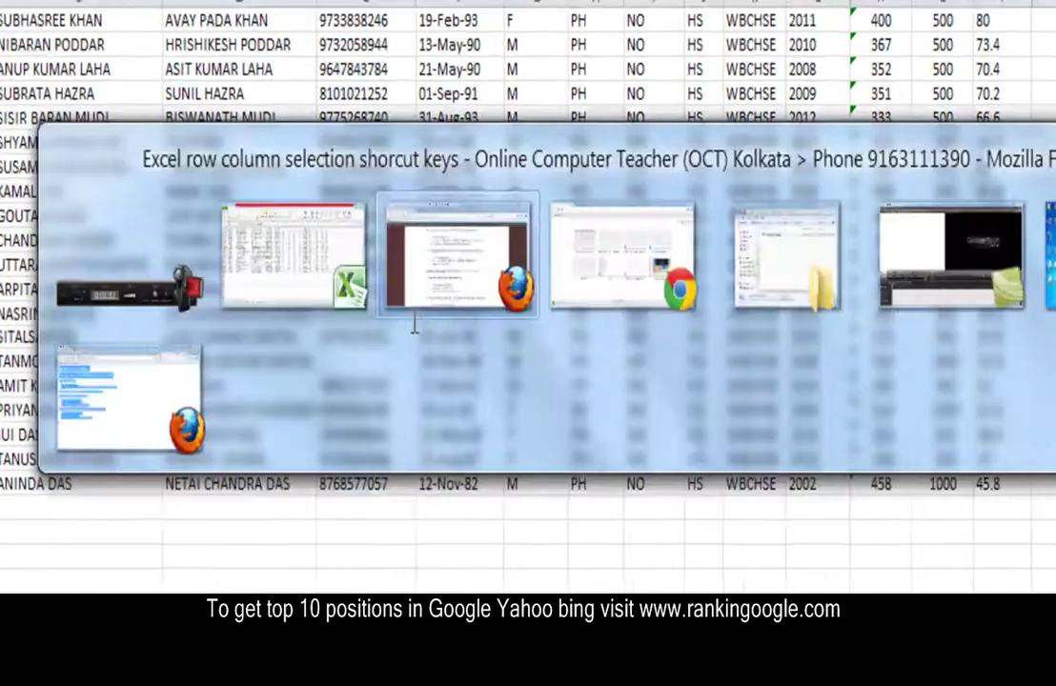
{"action": "scroll", "coordinate": [413, 355], "scroll_direction": "down", "scroll_amount": 5}
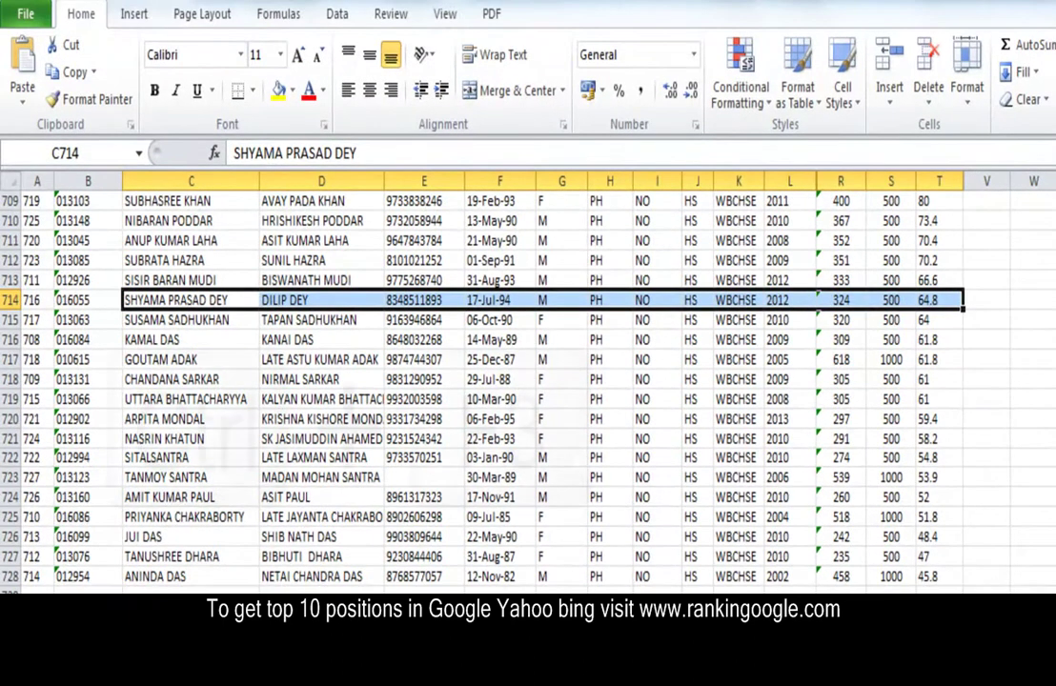
Open Name Manager with Ctrl+F3, move it aside, and close it with no names defined.
{"action": "key", "text": "ctrl+F3"}
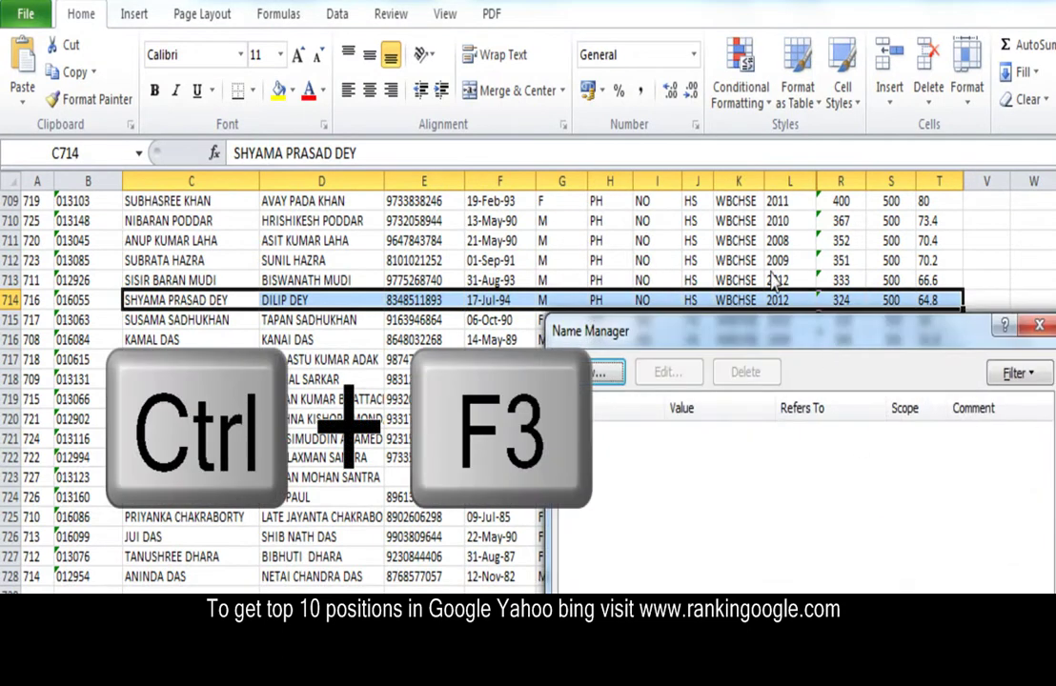
{"action": "left_click_drag", "start_coordinate": [830, 335], "coordinate": [546, 93]}
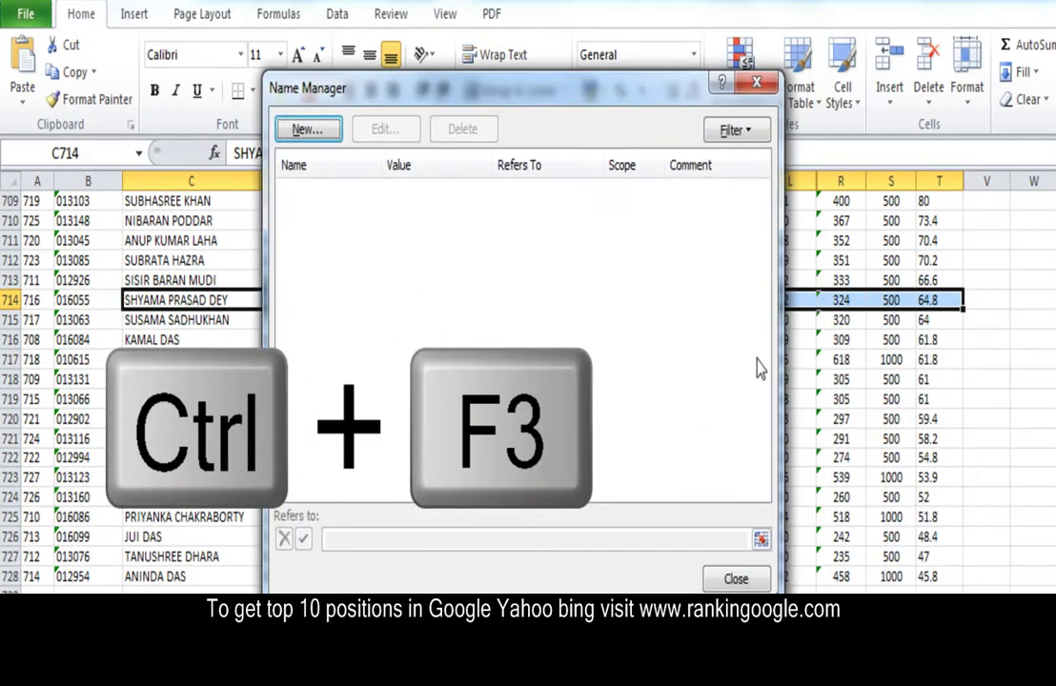
{"action": "left_click", "coordinate": [762, 582]}
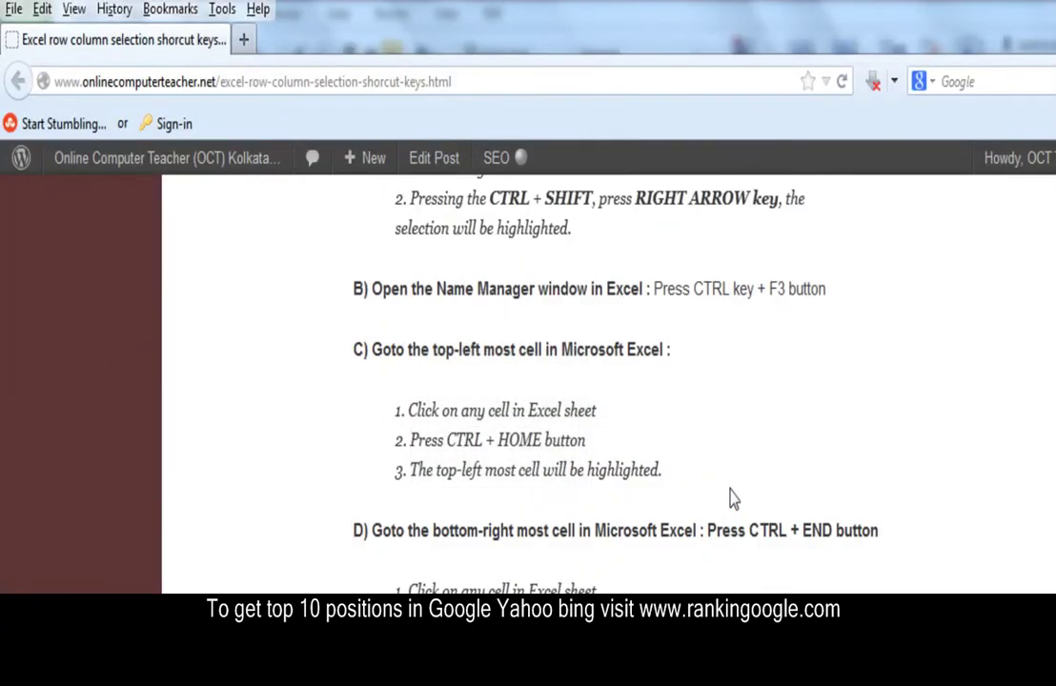
Scroll the article to its Ctrl+Home and Ctrl+End sections.
{"action": "scroll", "coordinate": [733, 498], "scroll_direction": "down", "scroll_amount": 5}
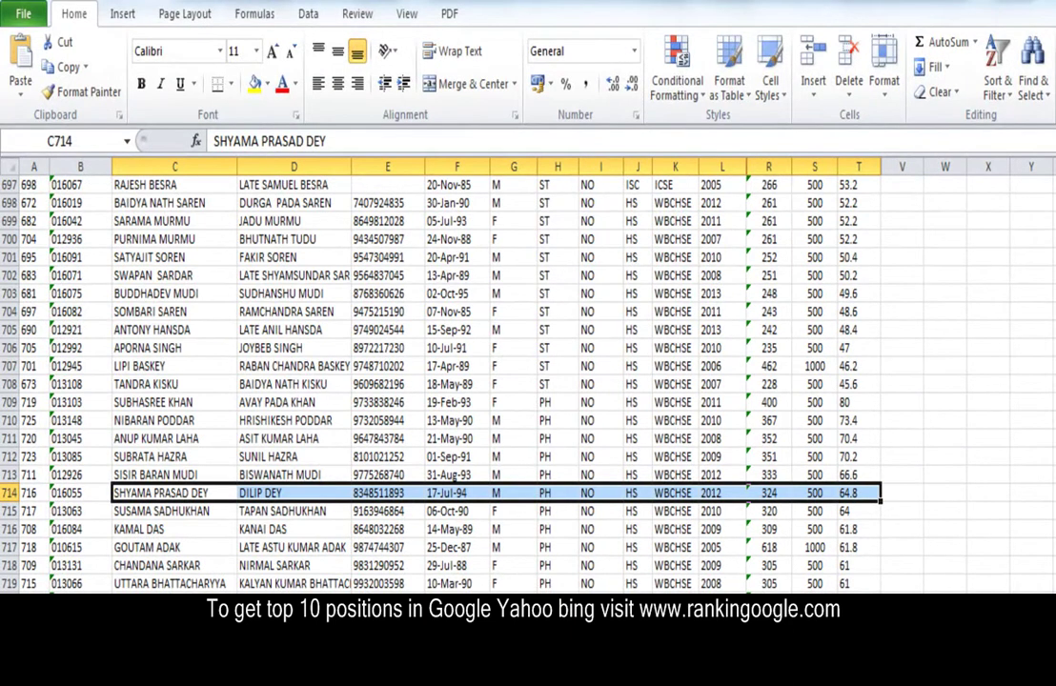
Jump to A1 with Ctrl+Home, then to the last used cell V728 with Ctrl+End.
{"action": "key", "text": "ctrl+Home"}
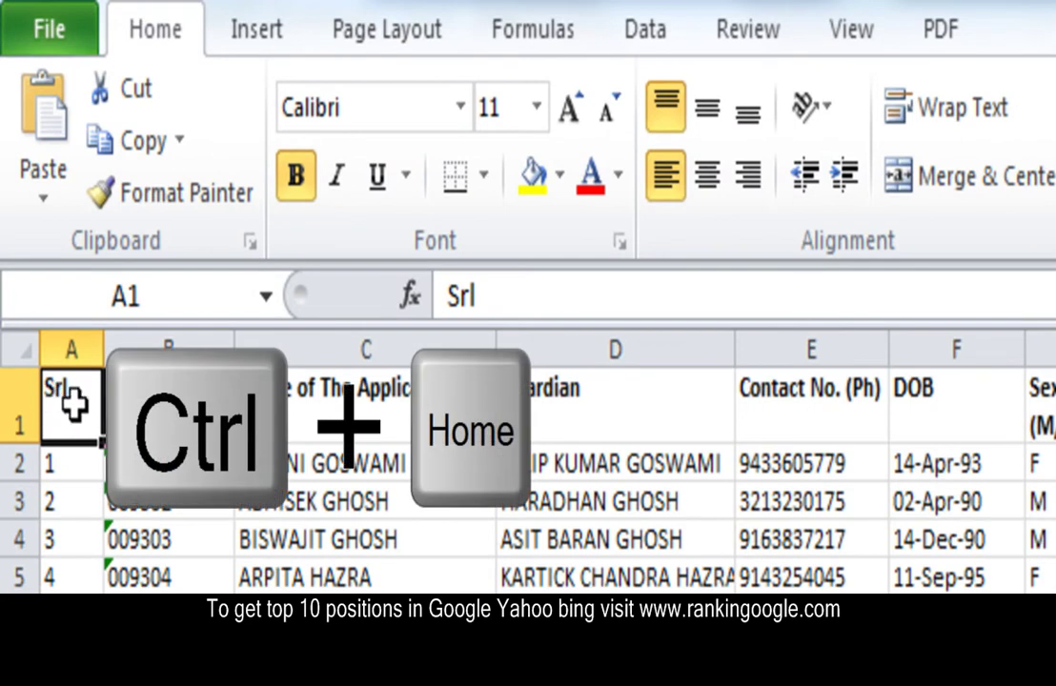
{"action": "key", "text": "ctrl+End"}
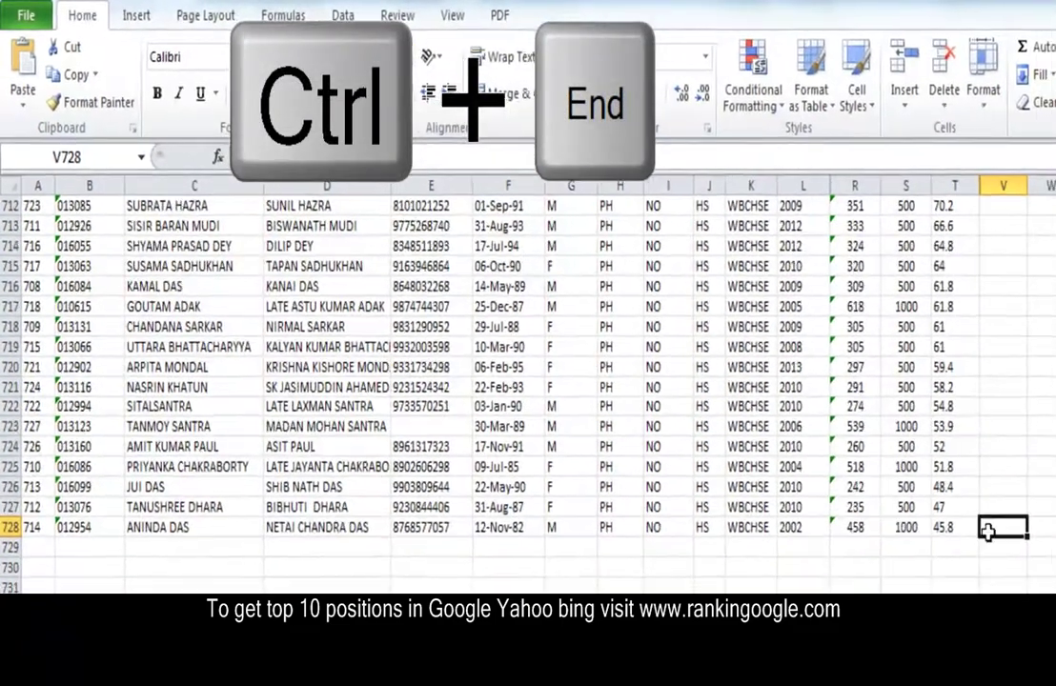
Select the final % value in cell T728.
{"action": "scroll", "coordinate": [963, 244], "scroll_direction": "up", "scroll_amount": 20}
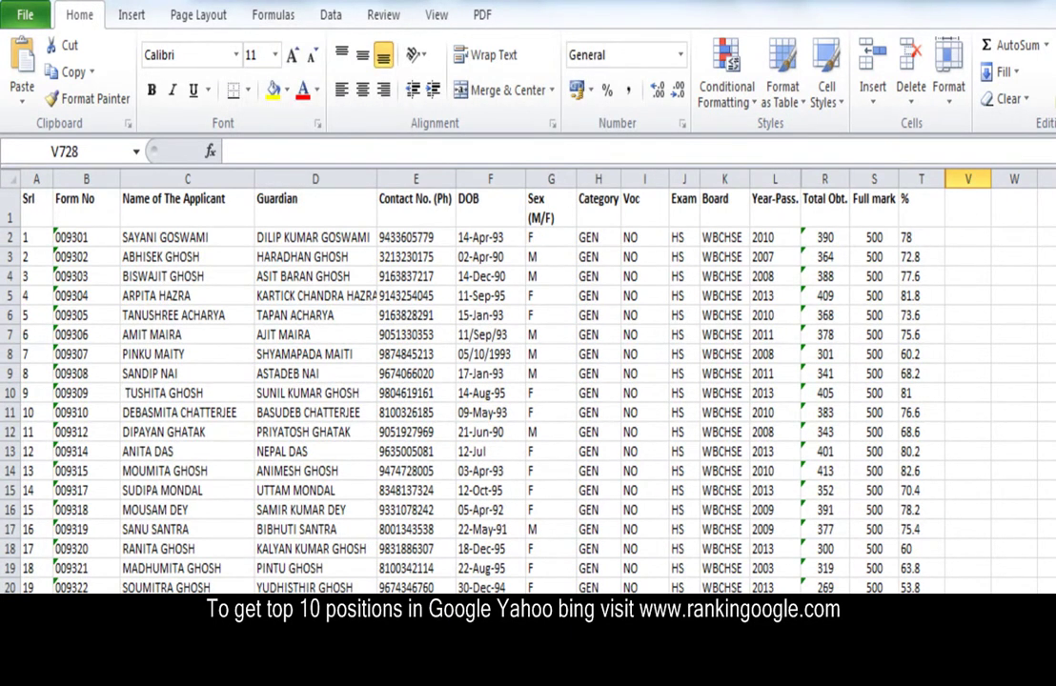
{"action": "scroll", "coordinate": [992, 403], "scroll_direction": "down", "scroll_amount": 1}
{"action": "scroll", "coordinate": [991, 402], "scroll_direction": "down", "scroll_amount": 20}
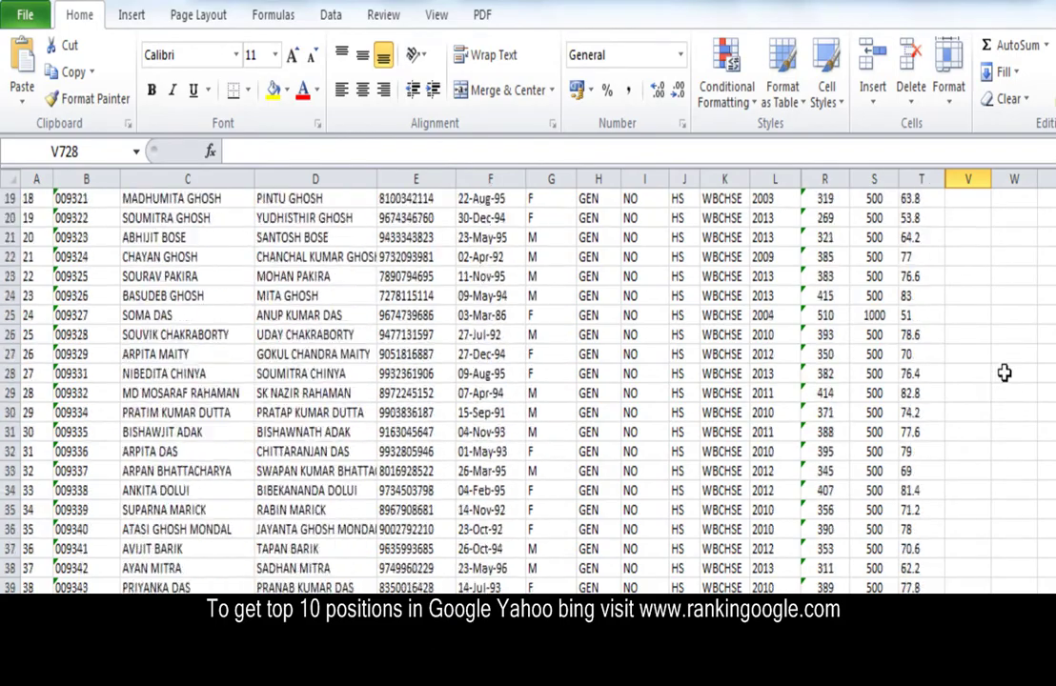
{"action": "scroll", "coordinate": [992, 402], "scroll_direction": "down", "scroll_amount": 20}
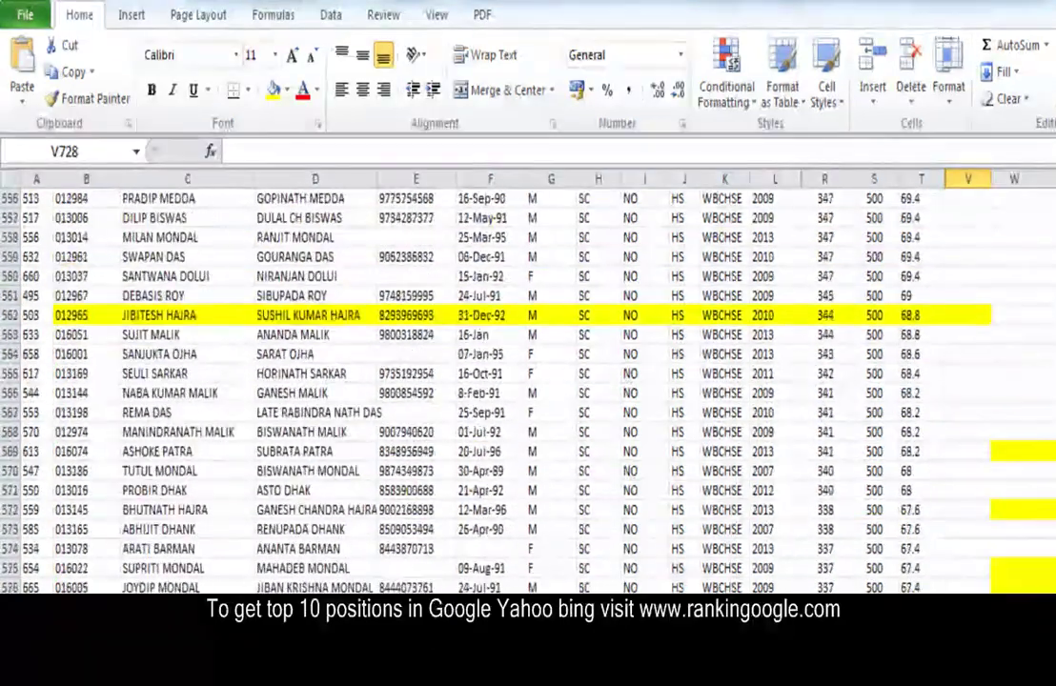
{"action": "scroll", "coordinate": [1000, 562], "scroll_direction": "down", "scroll_amount": 2}
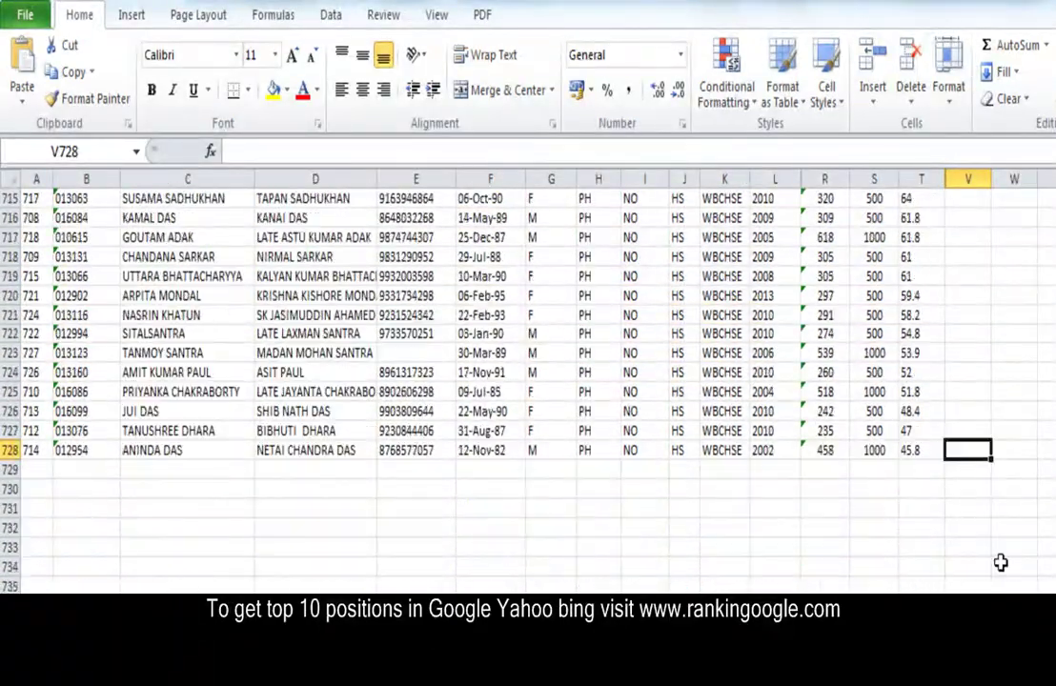
{"action": "left_click", "coordinate": [930, 456]}
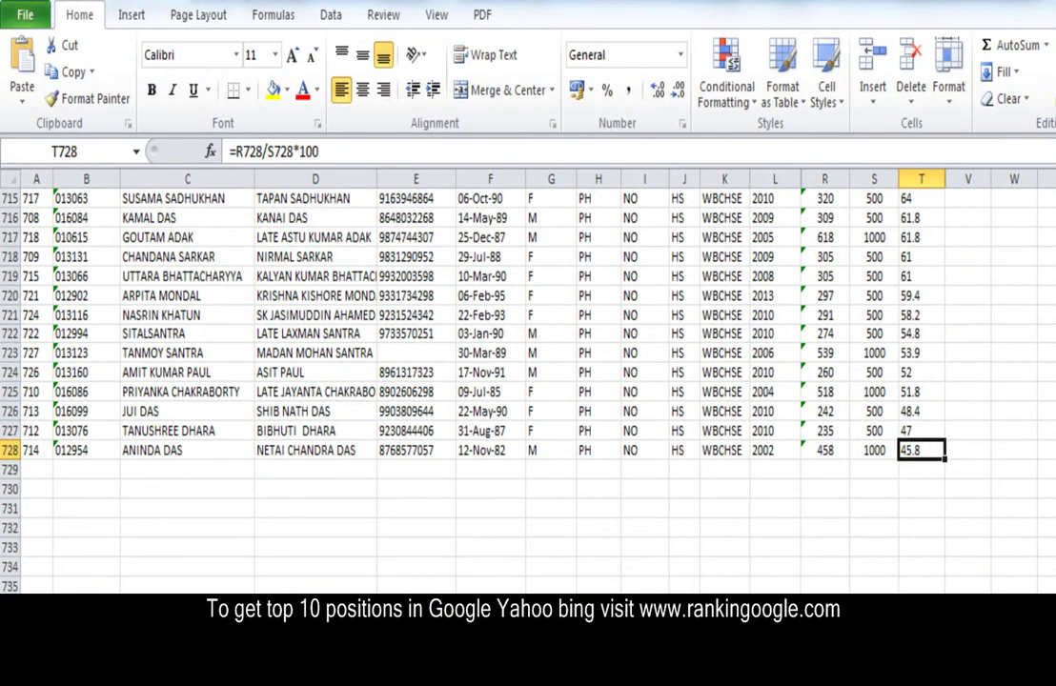
{"action": "scroll", "coordinate": [595, 498], "scroll_direction": "up", "scroll_amount": 20}
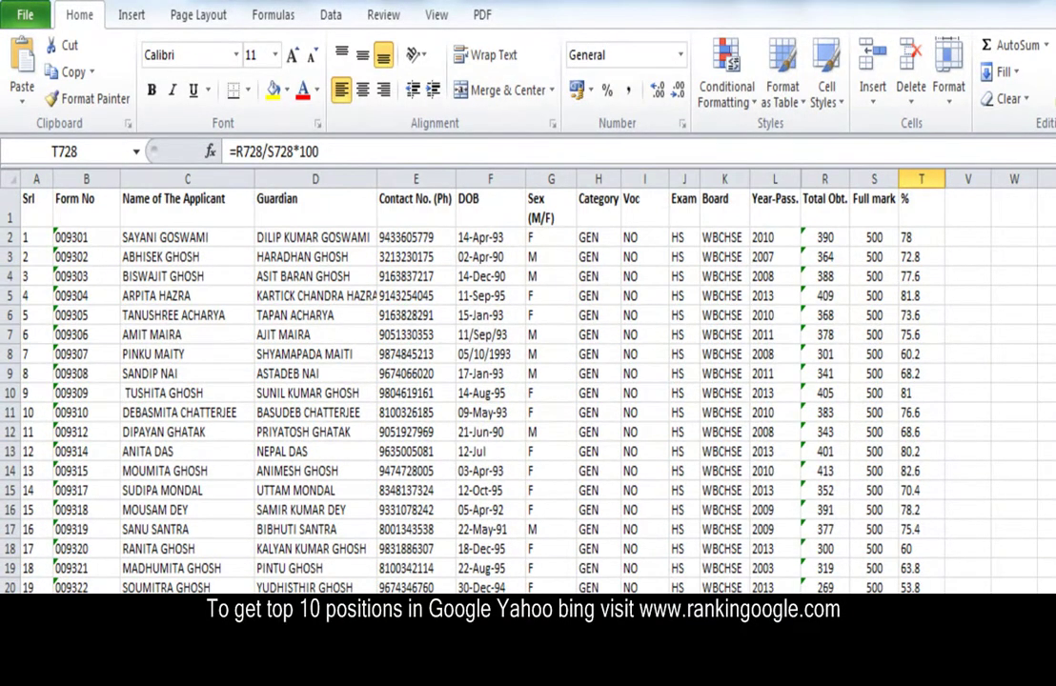
Return to the article and scroll to its 'Select a whole row' section.
{"action": "key", "text": "alt+Tab"}
{"action": "scroll", "coordinate": [576, 448], "scroll_direction": "down", "scroll_amount": 1}
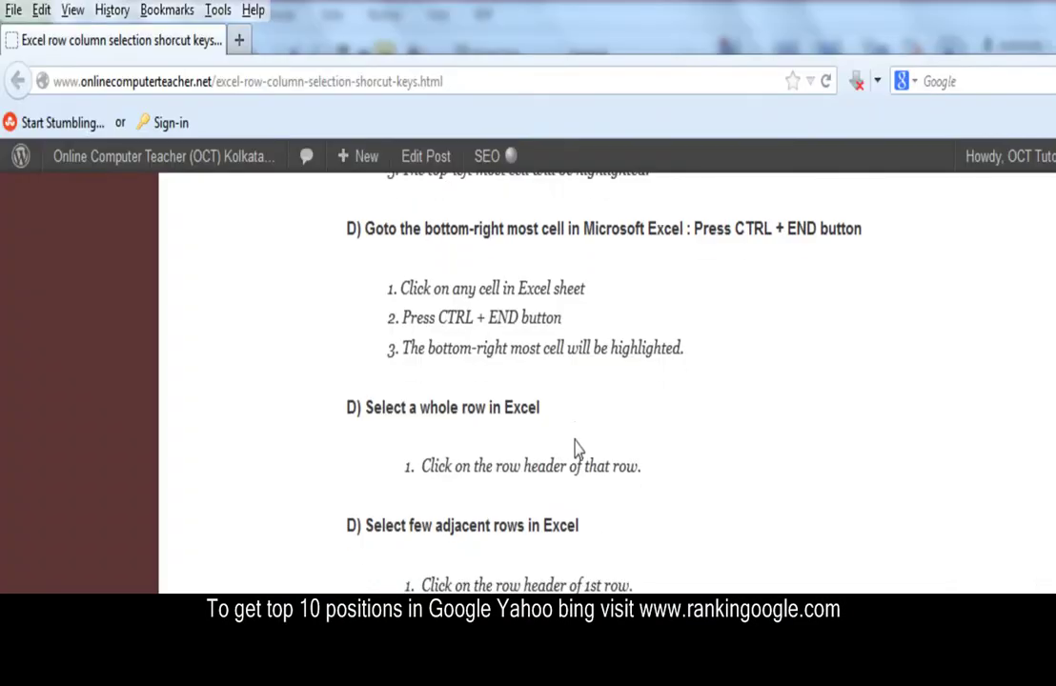
{"action": "scroll", "coordinate": [575, 448], "scroll_direction": "down", "scroll_amount": 2}
Select row 5, then the whole Name of The Applicant column C.
{"action": "key", "text": "alt+Tab"}
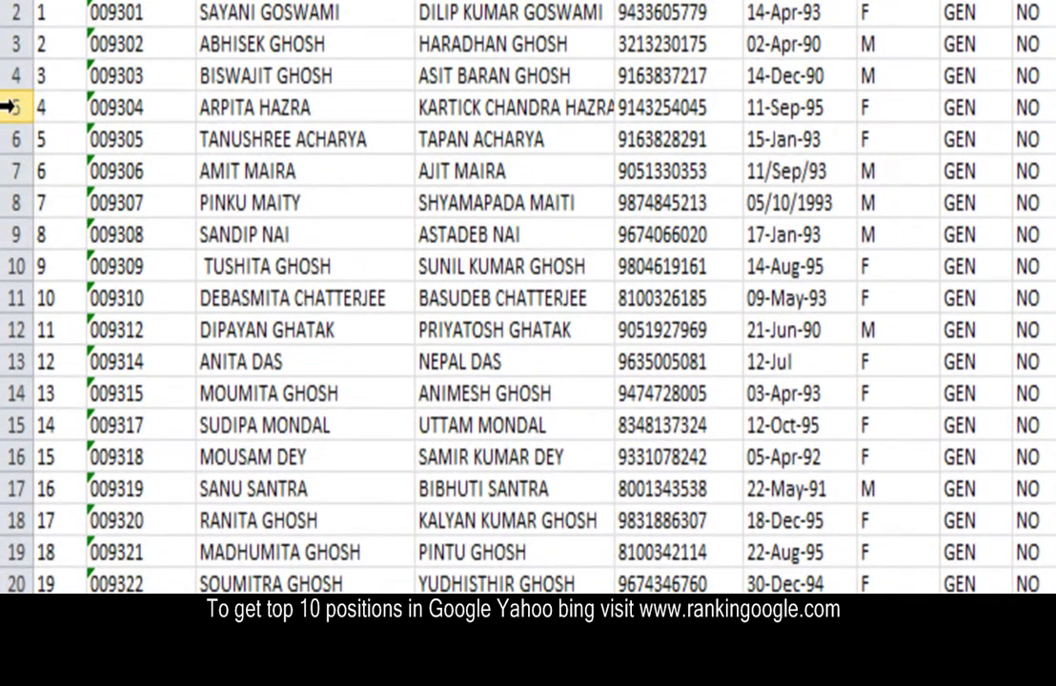
{"action": "left_click", "coordinate": [13, 106]}
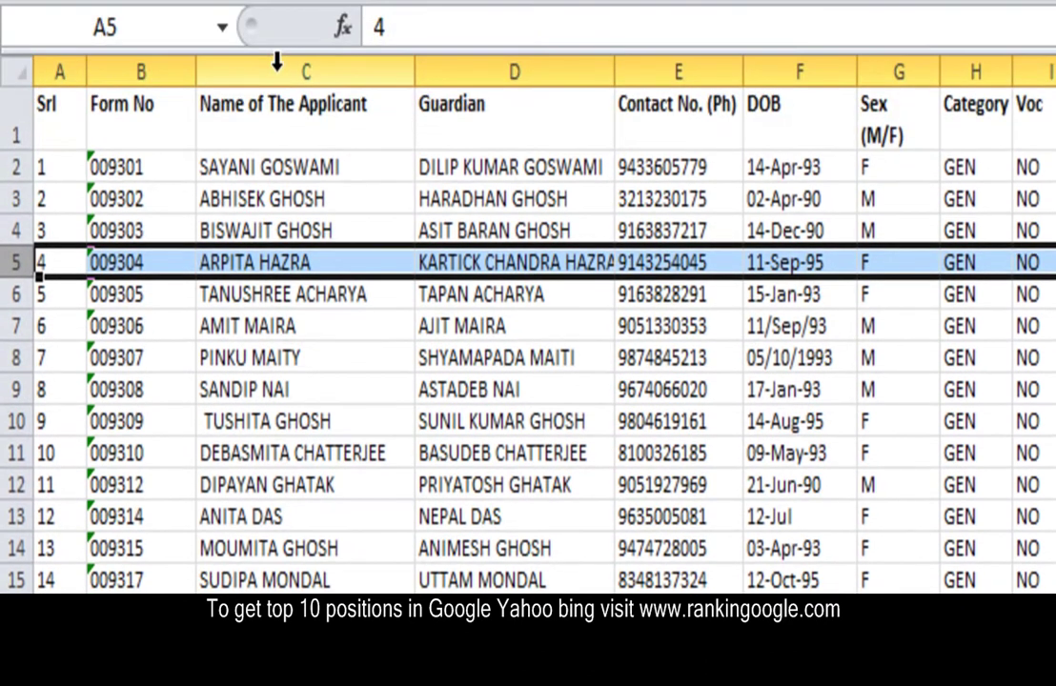
{"action": "left_click", "coordinate": [309, 69]}
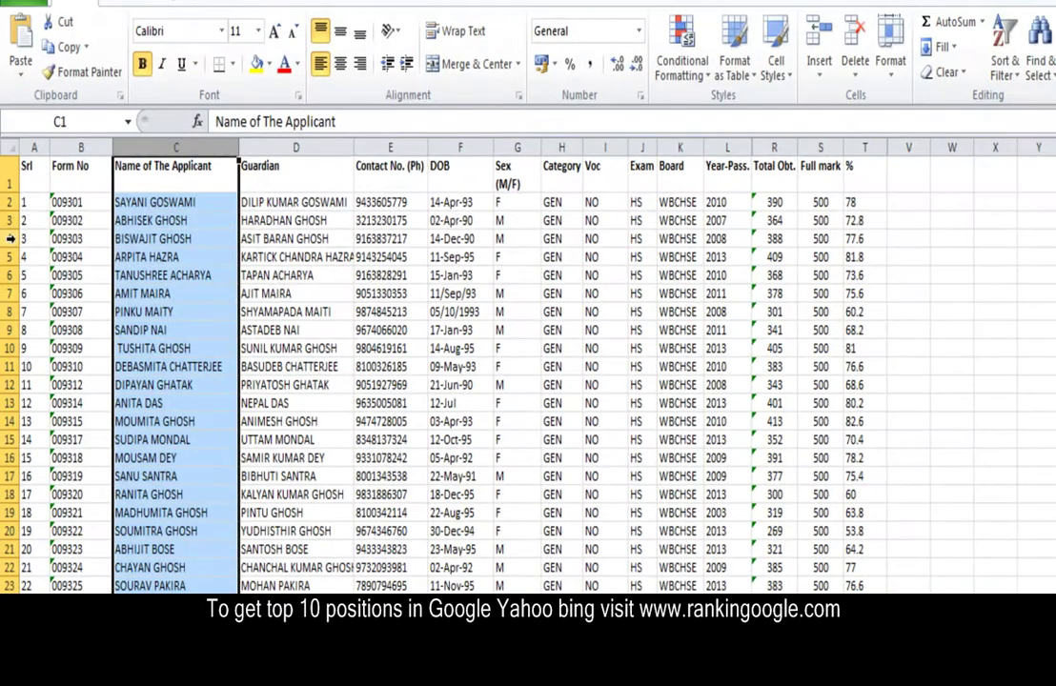
Select rows 4 through 13 as one block using the row headers.
{"action": "left_click", "coordinate": [11, 239]}
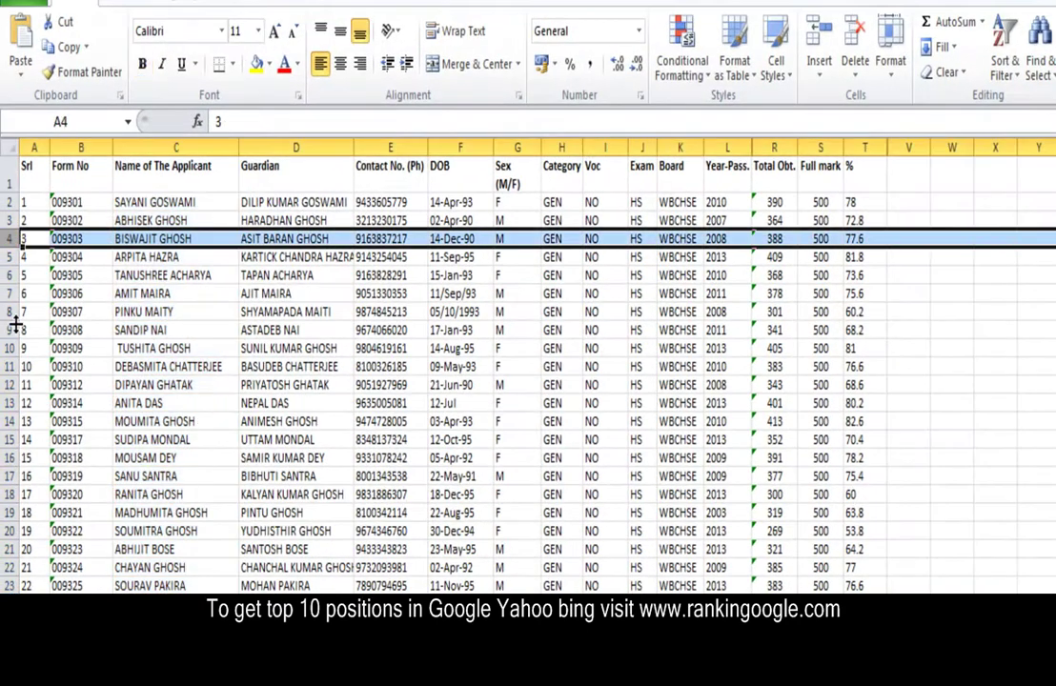
{"action": "left_click", "coordinate": [8, 311], "text": "shift"}
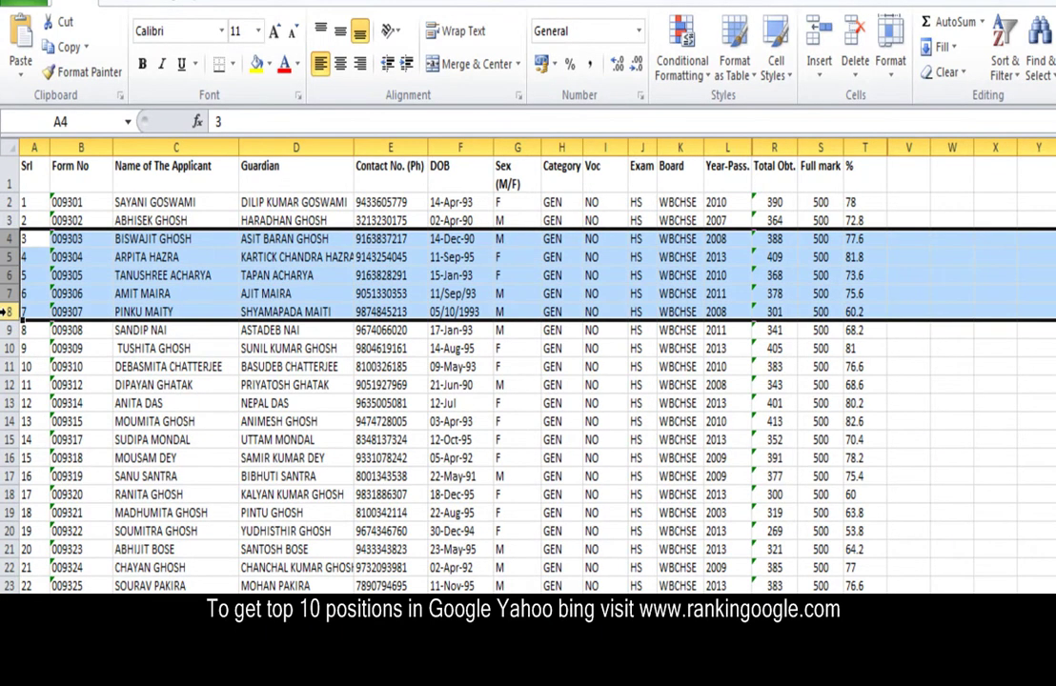
{"action": "left_click", "coordinate": [8, 240]}
{"action": "left_click", "coordinate": [81, 330]}
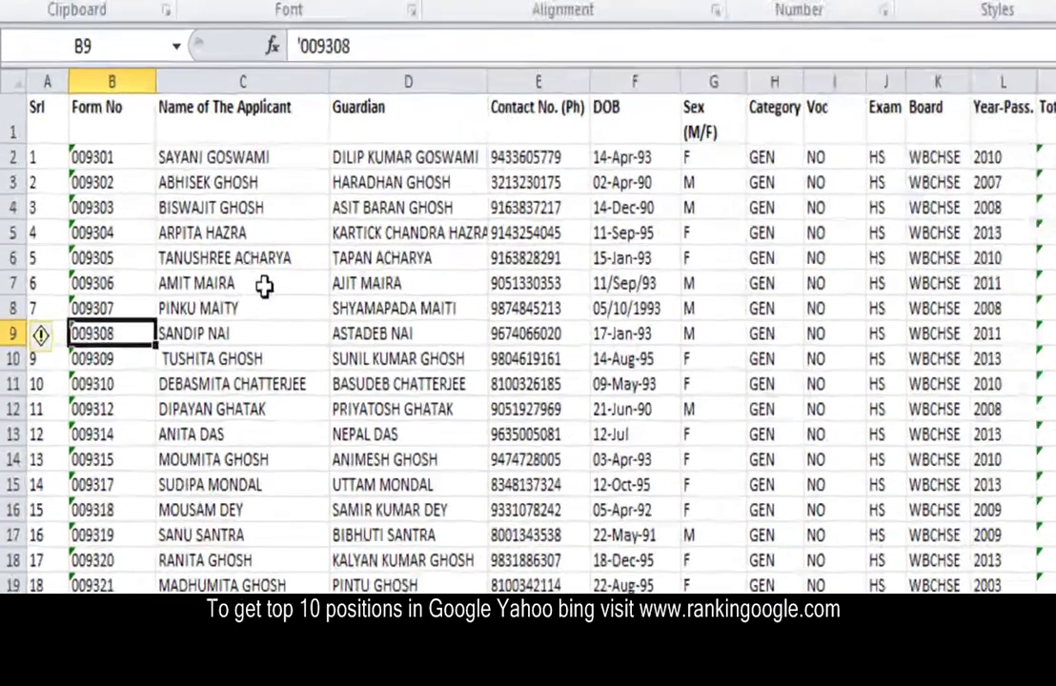
{"action": "left_click", "coordinate": [176, 294]}
{"action": "left_click", "coordinate": [295, 294]}
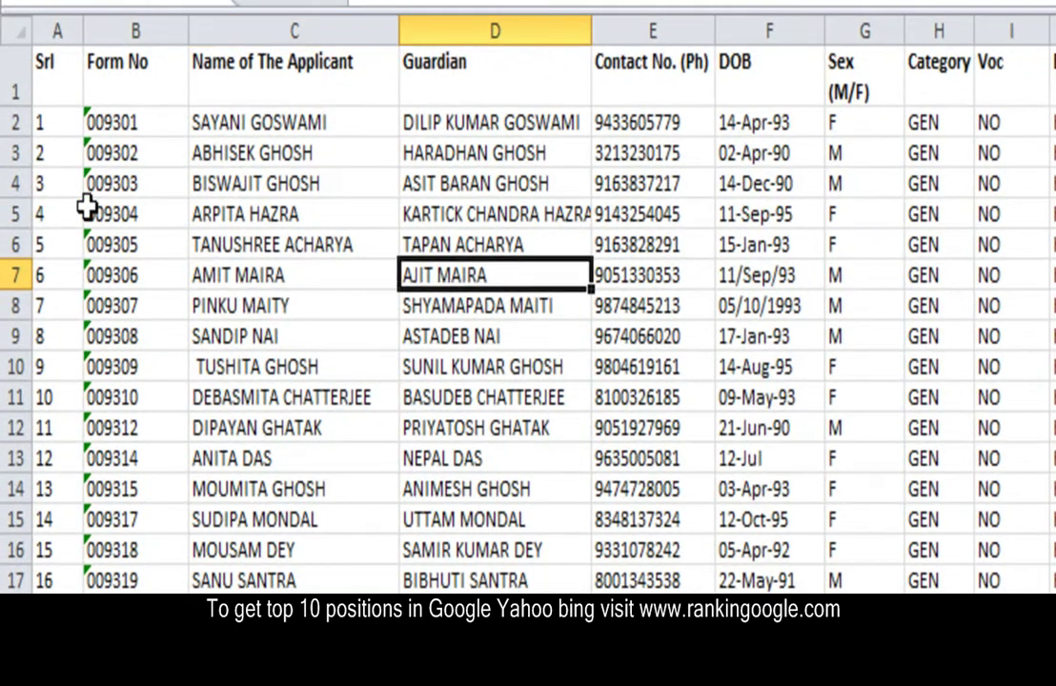
{"action": "left_click", "coordinate": [12, 181]}
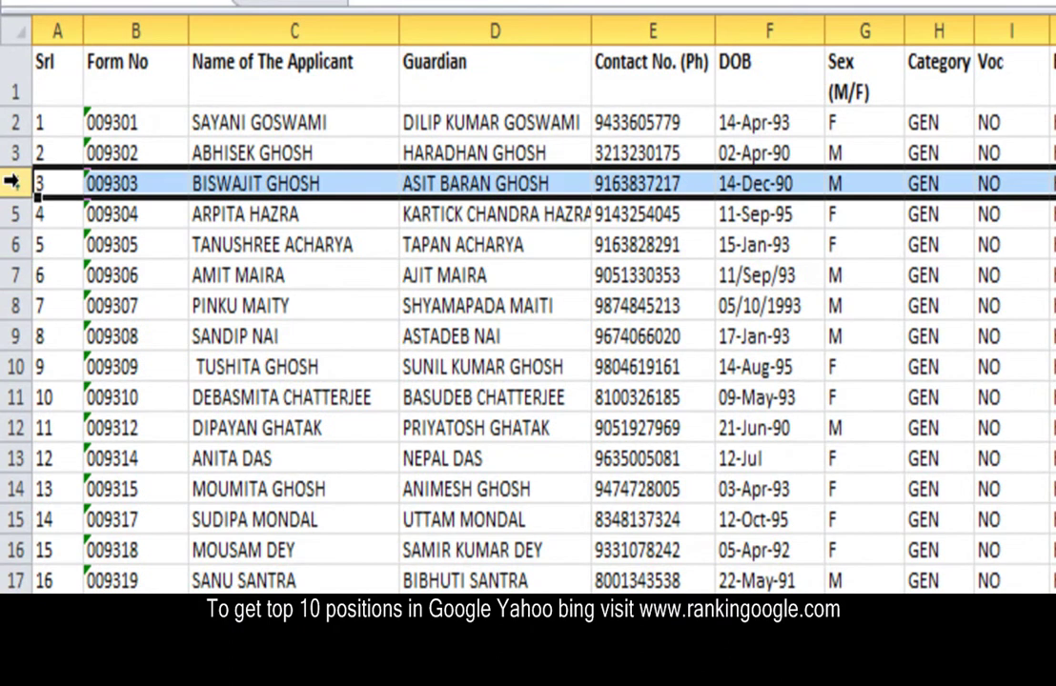
{"action": "left_click", "coordinate": [10, 458], "text": "shift"}
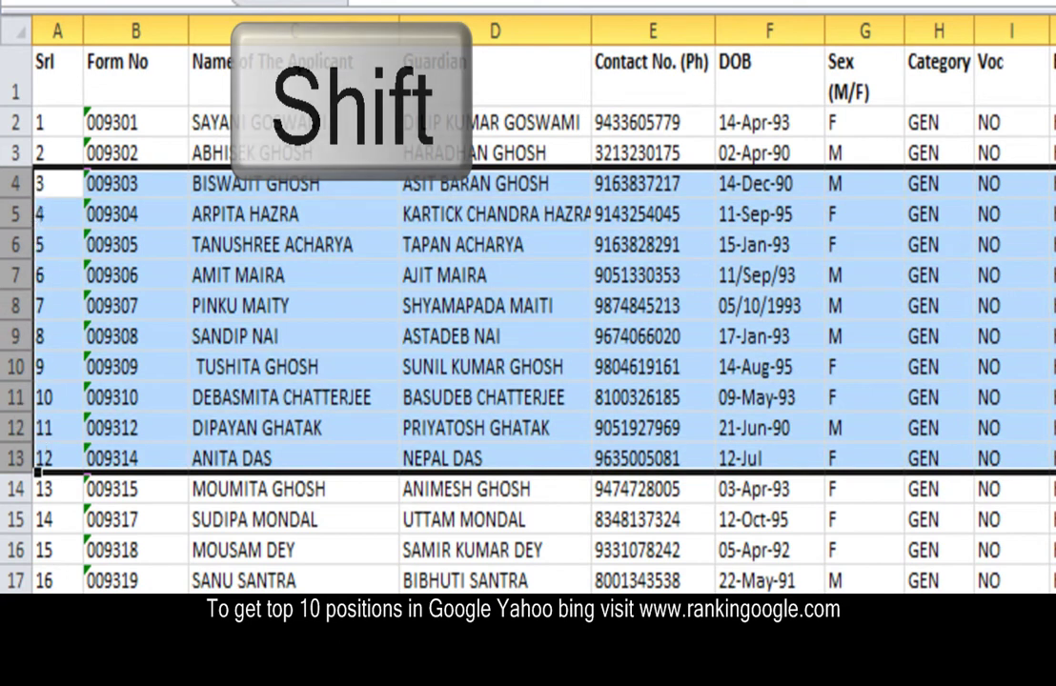
Select columns C through E together using the column headers.
{"action": "left_click", "coordinate": [335, 31]}
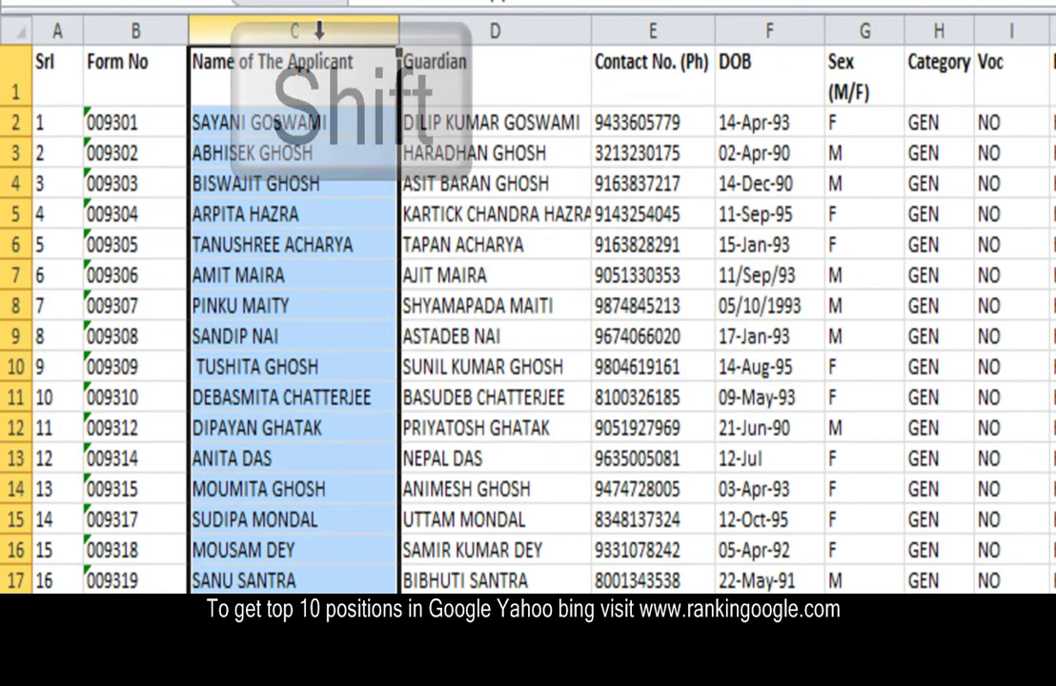
{"action": "left_click", "coordinate": [659, 31], "text": "shift"}
{"action": "left_click", "coordinate": [661, 25], "text": "shift"}
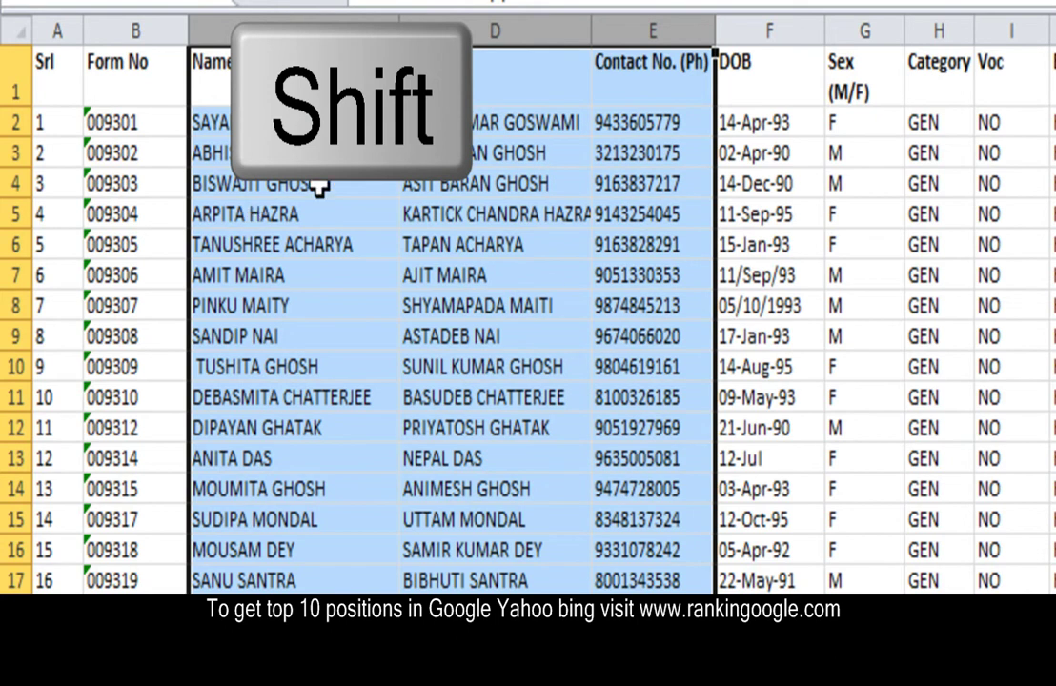
Read further in the tutorial article, then return to the sheet and clear the column selection.
{"action": "key", "text": "alt+Tab"}
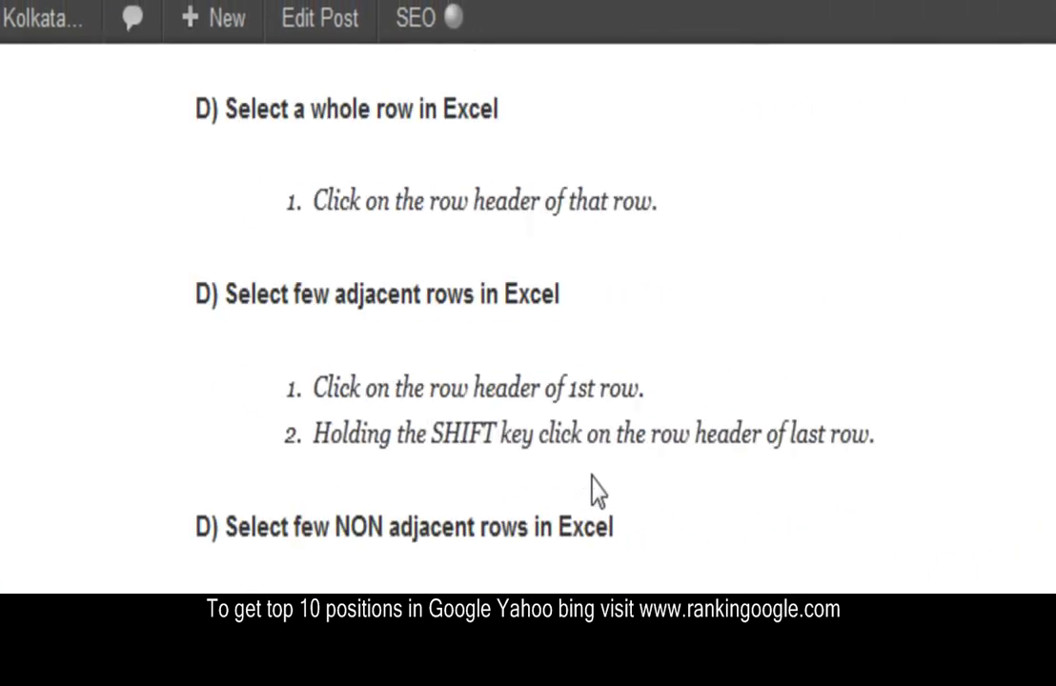
{"action": "scroll", "coordinate": [598, 491], "scroll_direction": "down", "scroll_amount": 3}
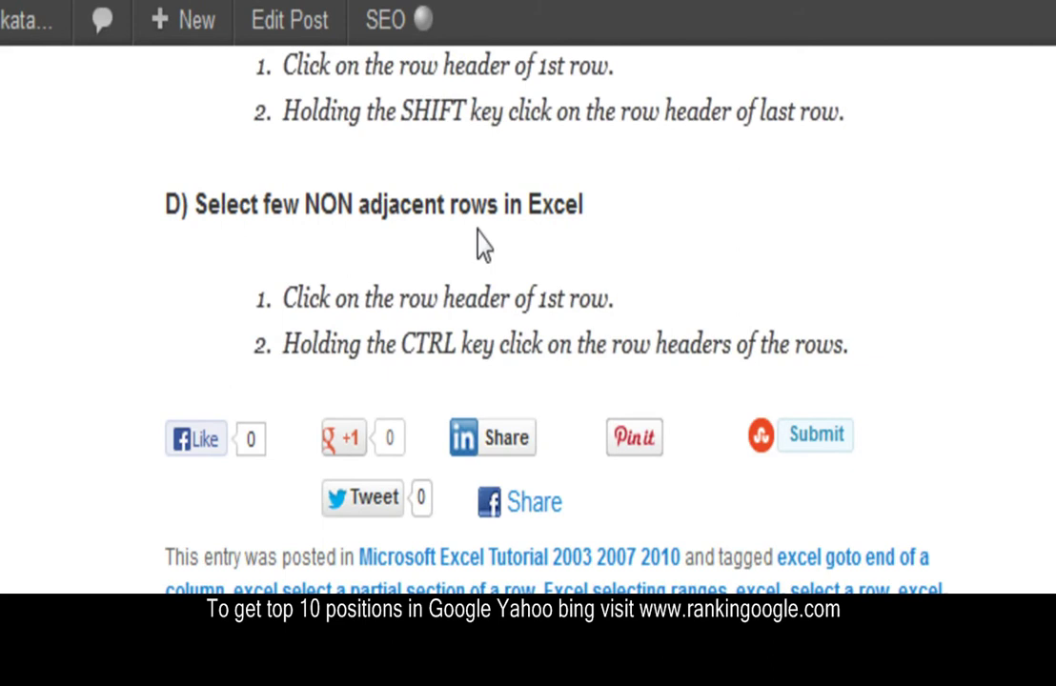
{"action": "key", "text": "alt+Tab"}
{"action": "left_click", "coordinate": [339, 328]}
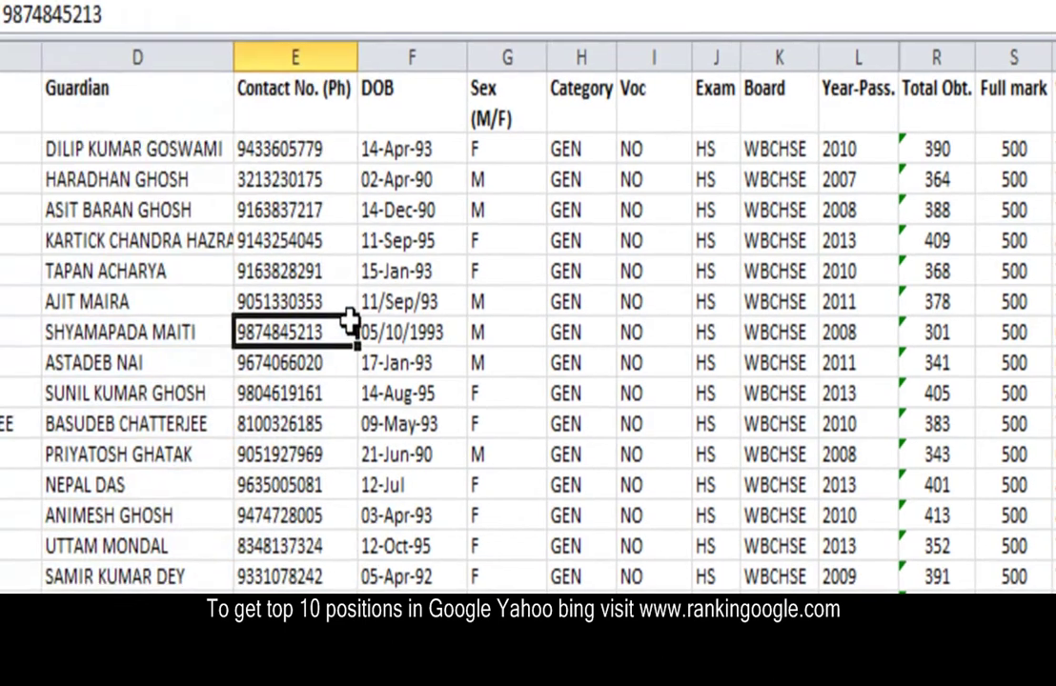
Select whole rows 4, 9 and 20 one at a time.
{"action": "left_click", "coordinate": [13, 240]}
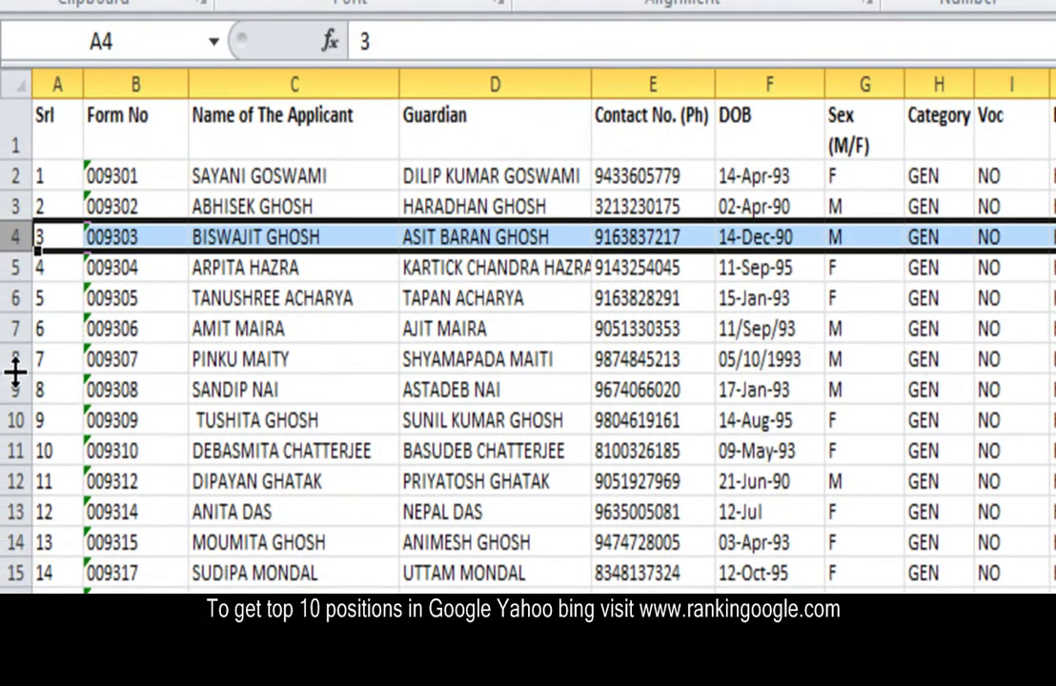
{"action": "left_click", "coordinate": [13, 389]}
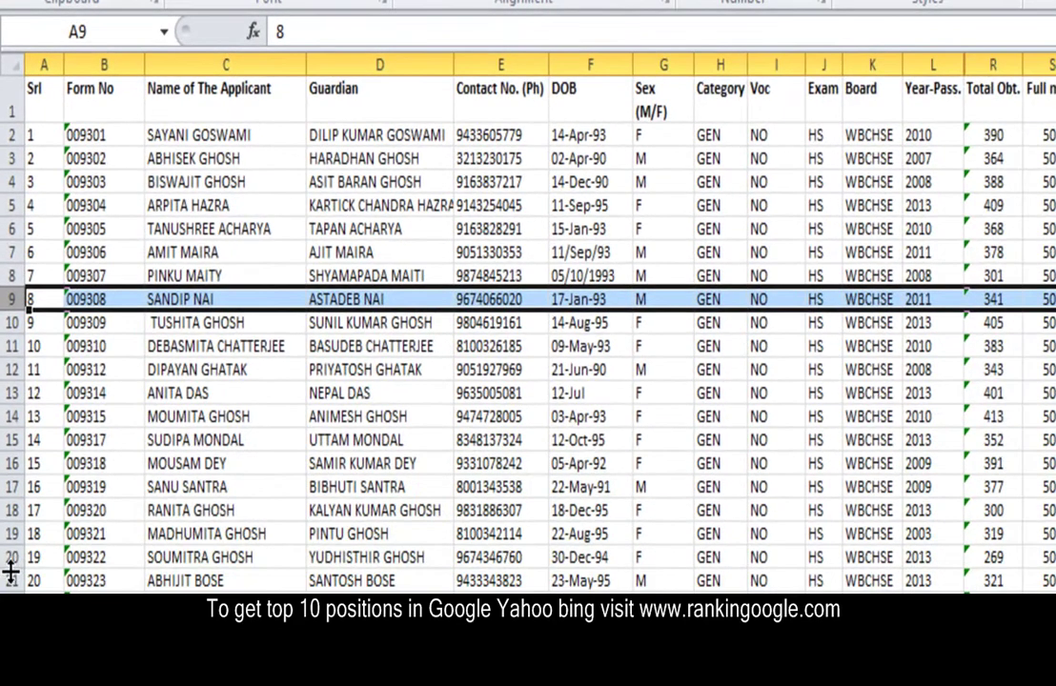
{"action": "left_click", "coordinate": [4, 559]}
{"action": "left_click", "coordinate": [7, 570]}
Select non-adjacent rows 4, 8 and 13 together and bring up their context menu.
{"action": "key", "text": "ctrl"}
{"action": "left_click", "coordinate": [9, 181]}
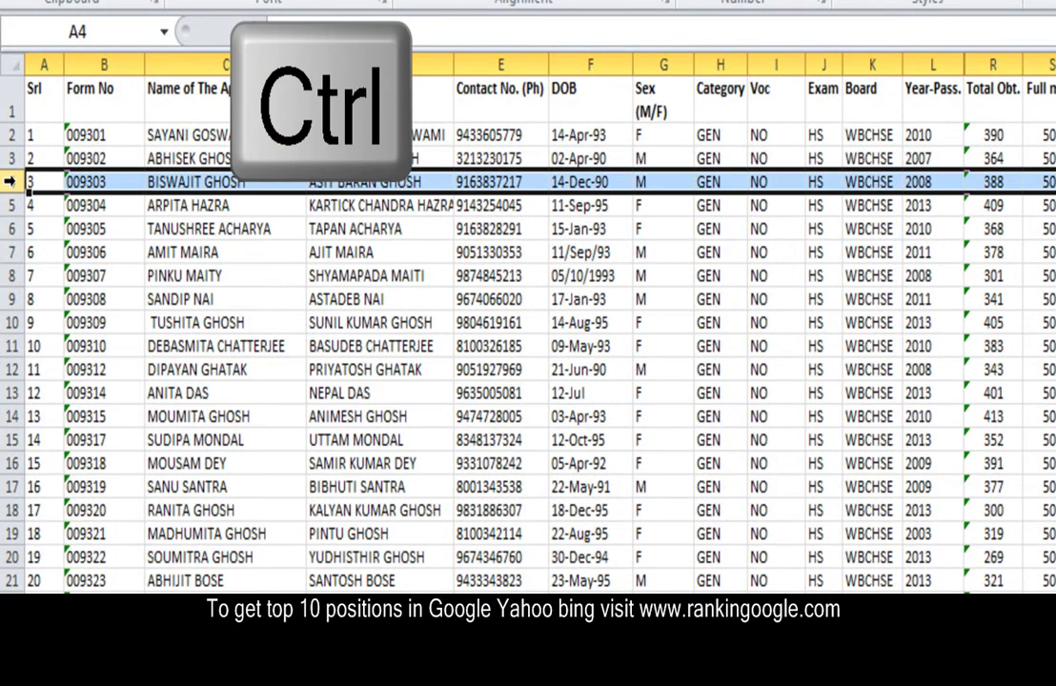
{"action": "left_click", "coordinate": [11, 276], "text": "ctrl"}
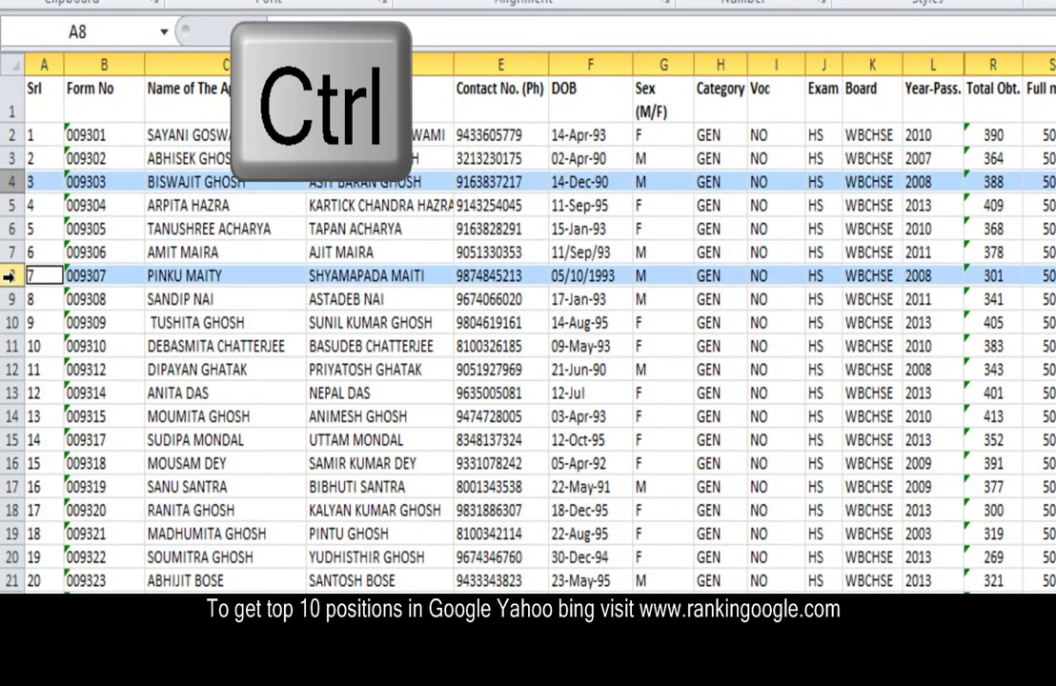
{"action": "left_click", "coordinate": [8, 393], "text": "ctrl"}
{"action": "right_click", "coordinate": [9, 391]}
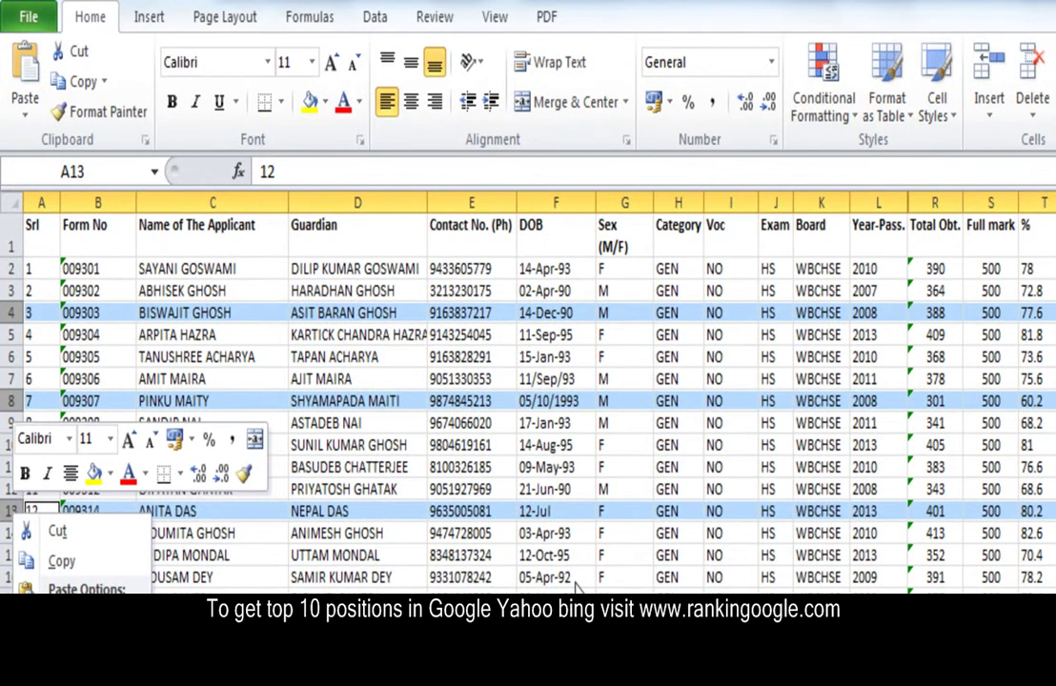
{"action": "key", "text": "Escape"}
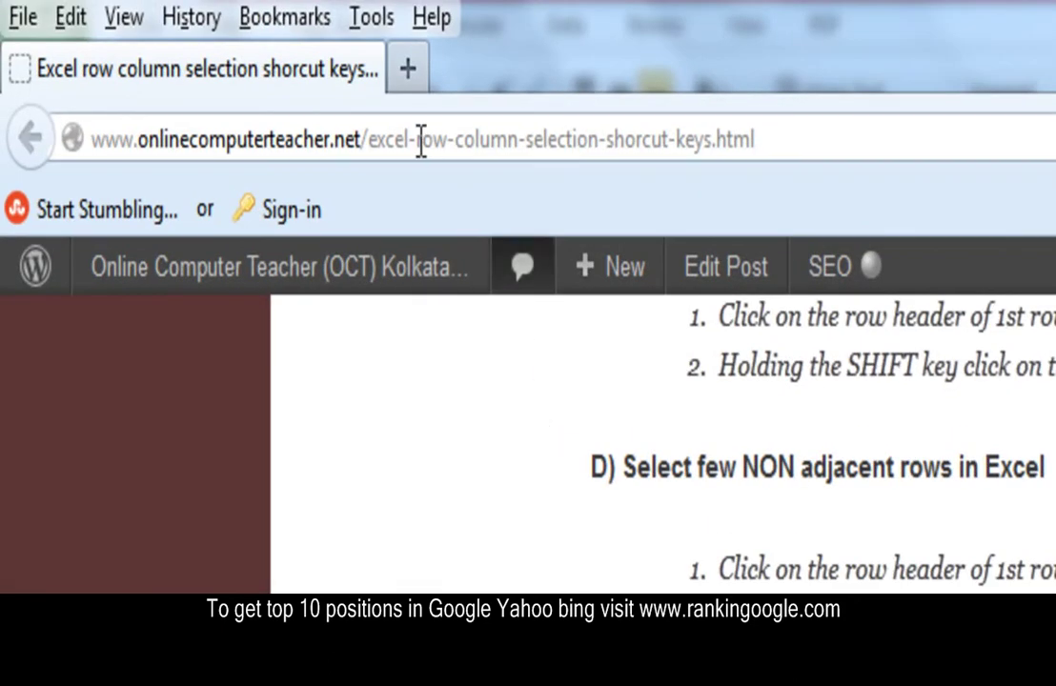
{"action": "left_click", "coordinate": [646, 150]}
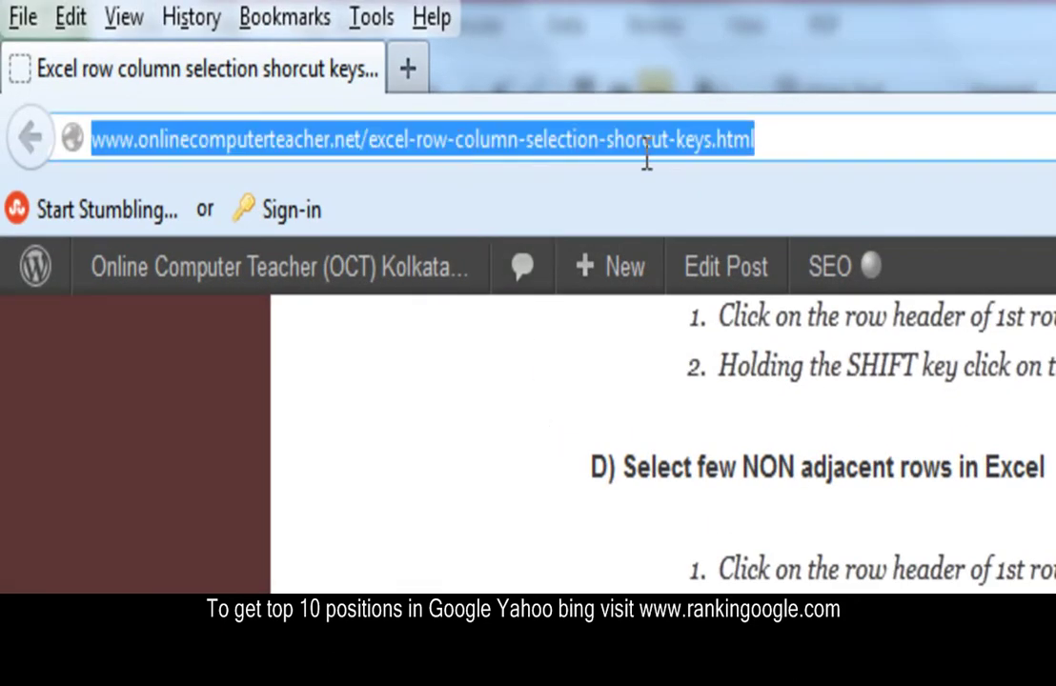
{"action": "left_click", "coordinate": [360, 143]}
{"action": "left_click_drag", "start_coordinate": [350, 140], "coordinate": [87, 140]}
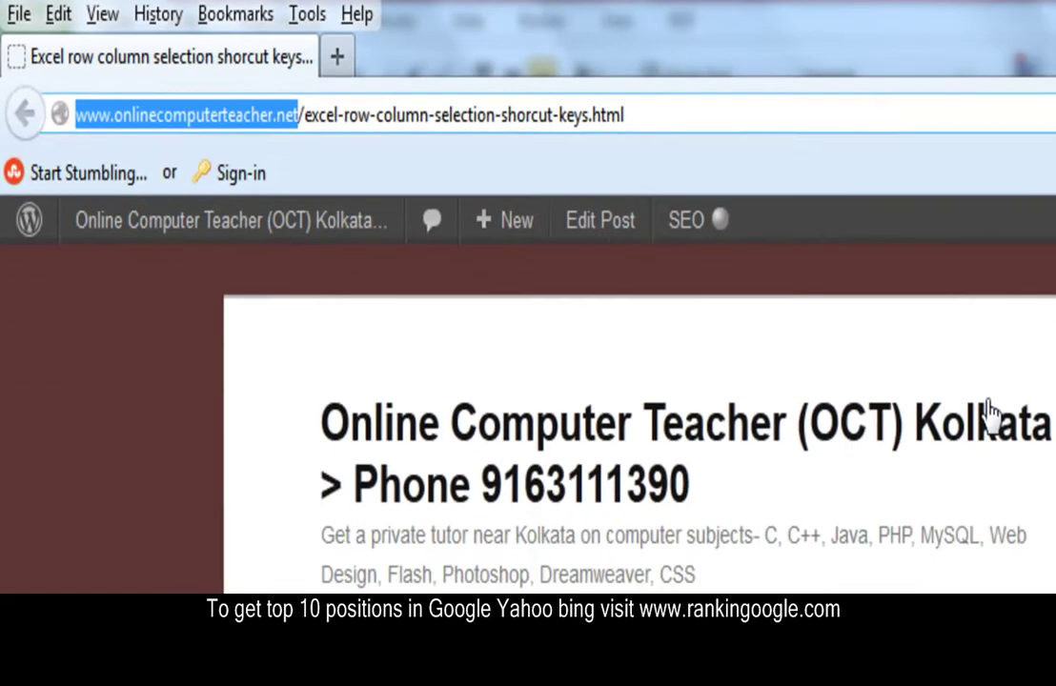
Load the Online Computer Teacher home page and scroll down to its tutorial articles footer.
{"action": "left_click", "coordinate": [629, 424]}
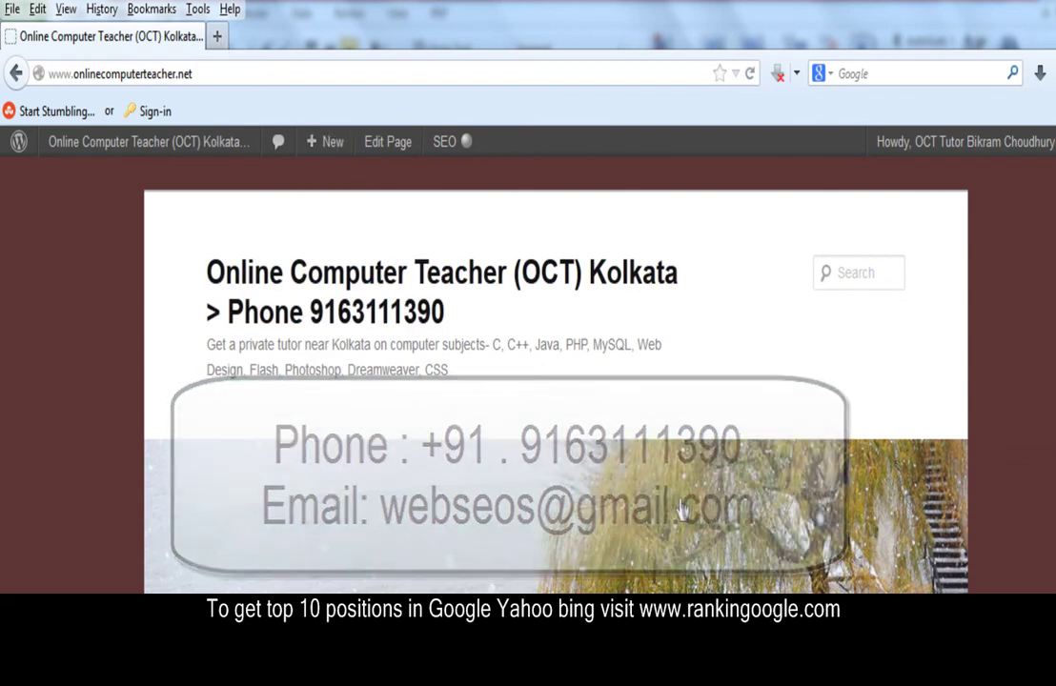
{"action": "scroll", "coordinate": [682, 511], "scroll_direction": "down", "scroll_amount": 2}
{"action": "scroll", "coordinate": [694, 342], "scroll_direction": "up", "scroll_amount": 2}
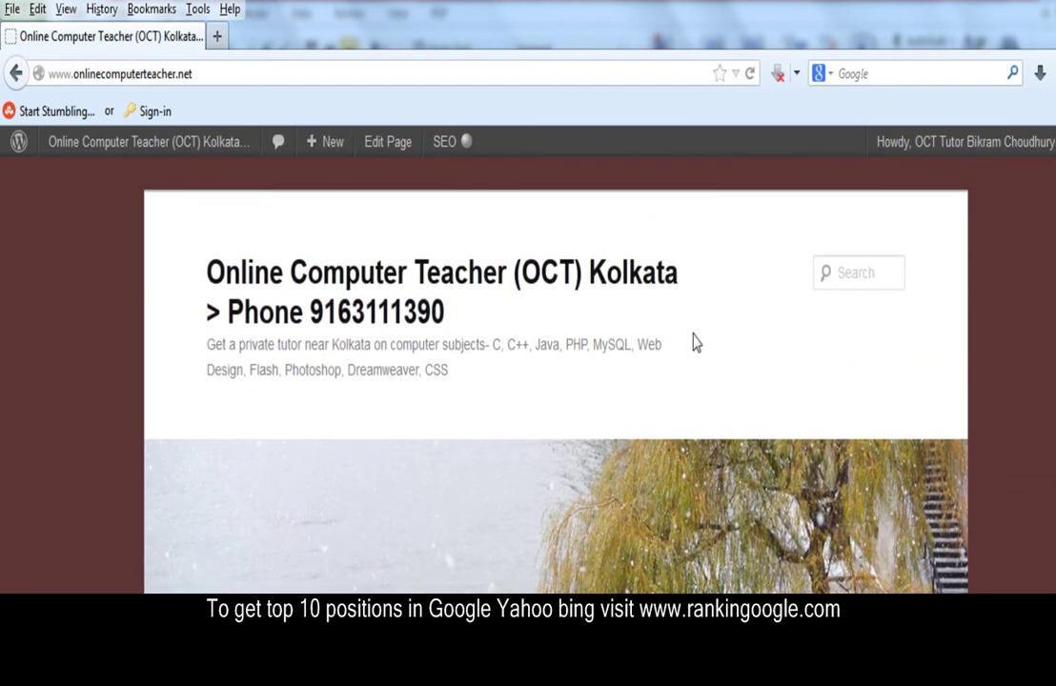
{"action": "scroll", "coordinate": [753, 324], "scroll_direction": "down", "scroll_amount": 1}
{"action": "scroll", "coordinate": [772, 355], "scroll_direction": "down", "scroll_amount": 2}
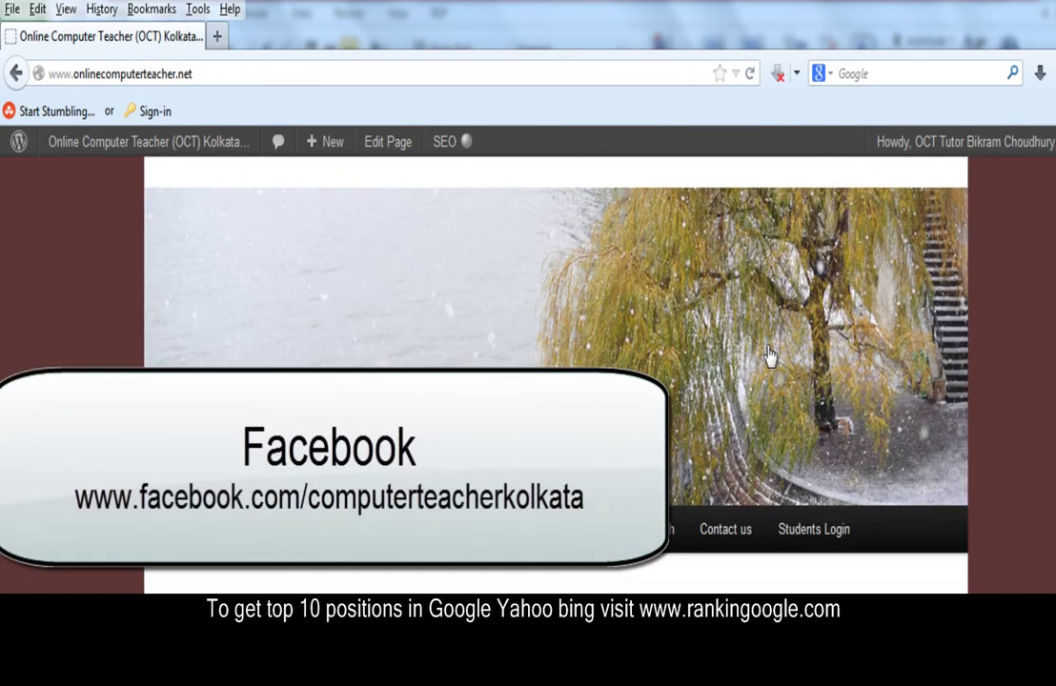
{"action": "scroll", "coordinate": [771, 354], "scroll_direction": "down", "scroll_amount": 10}
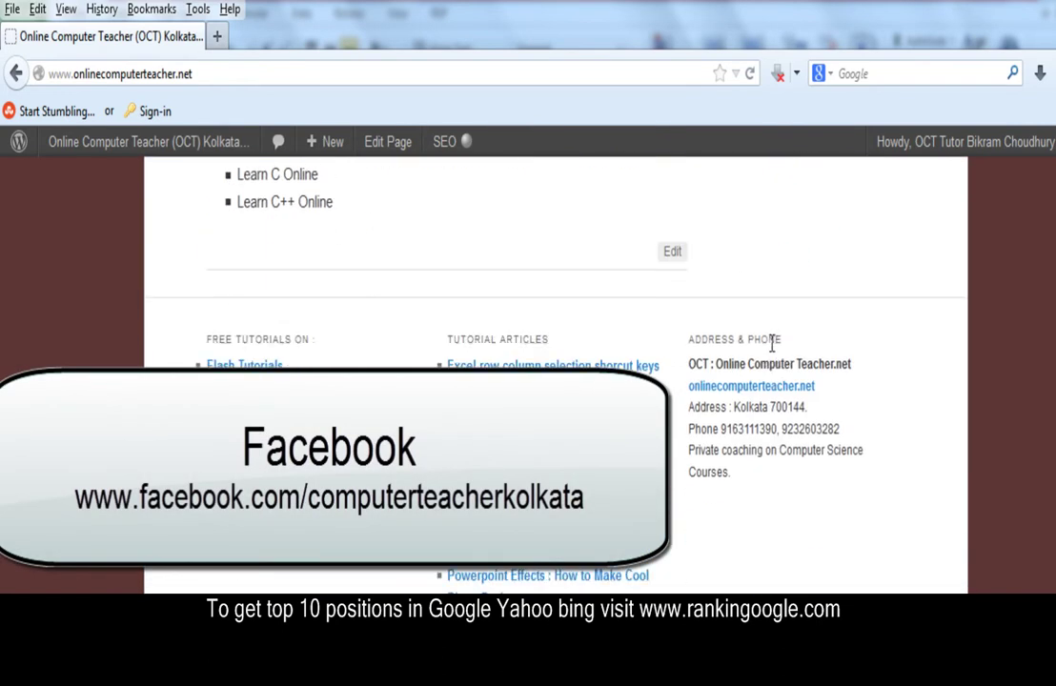